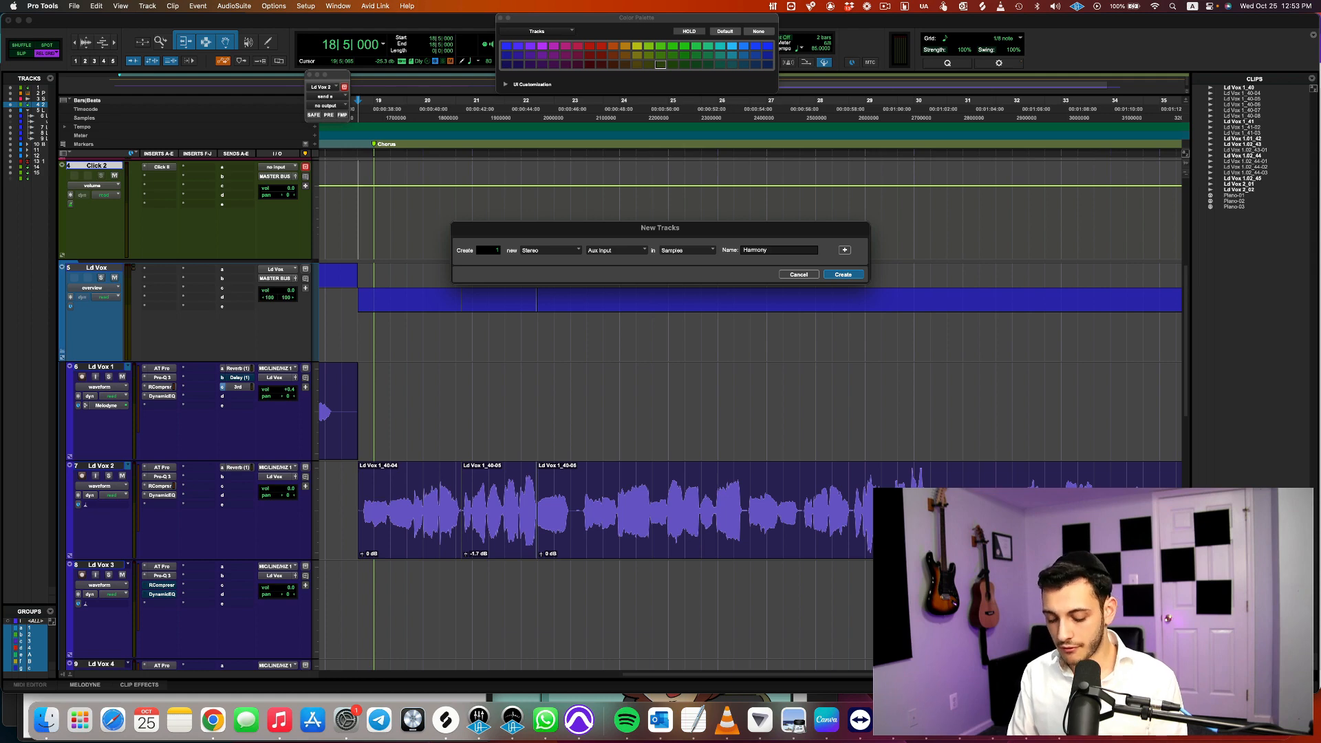
Create the stereo aux input track named Harmony Reference and insert the Waves Harmony plug-in on it
type("Reference")
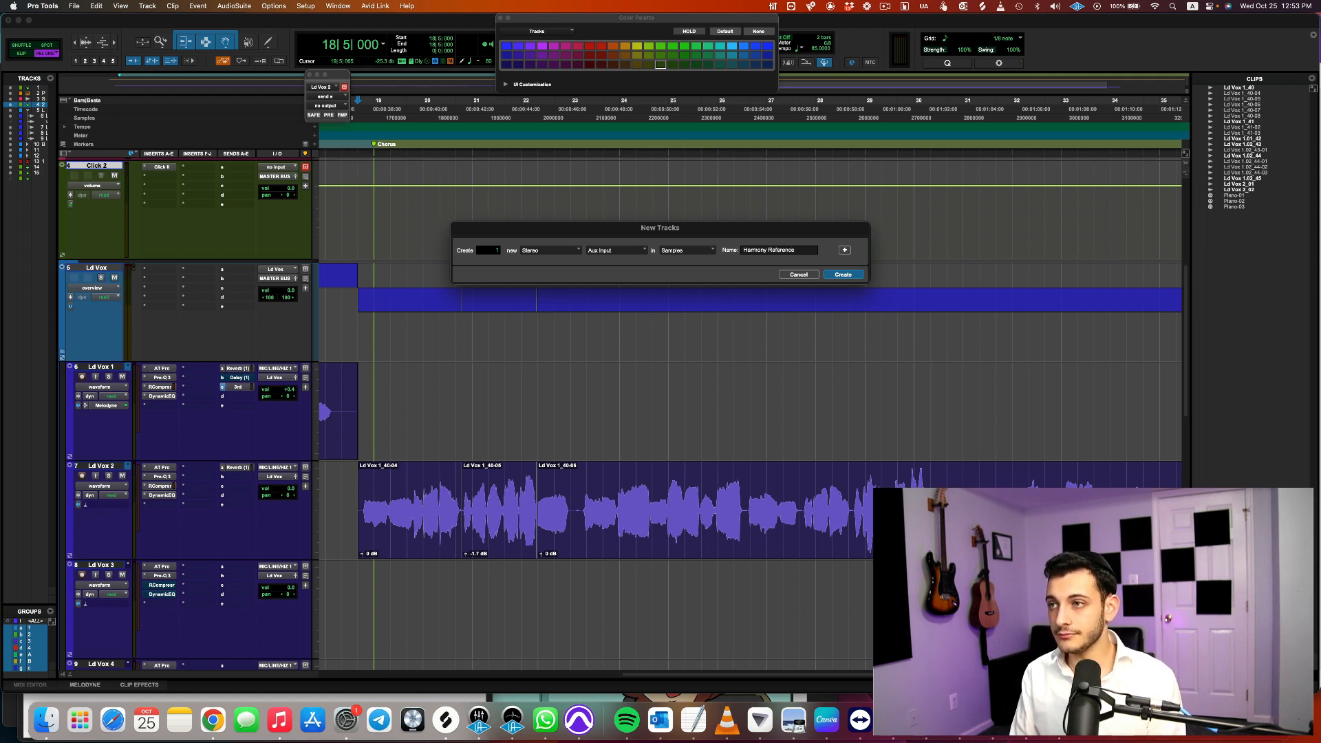
key("Return")
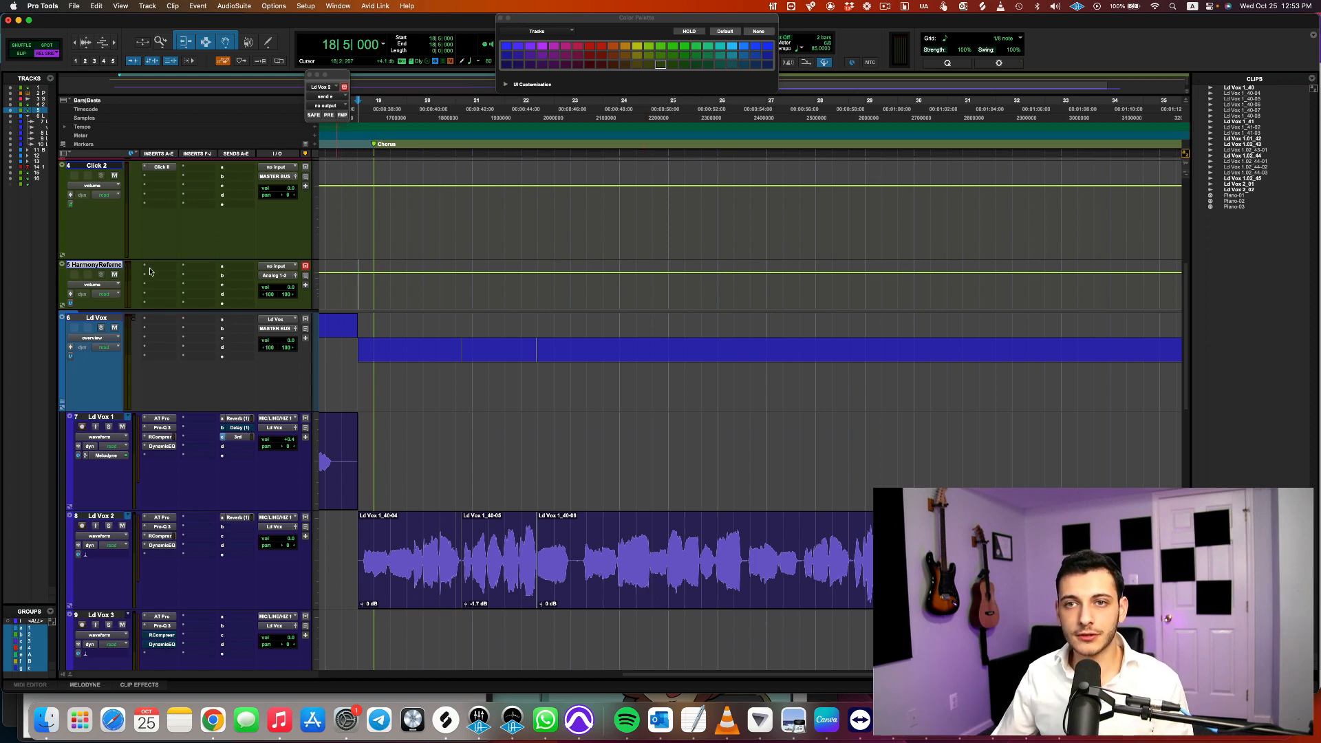
left_click(188, 264)
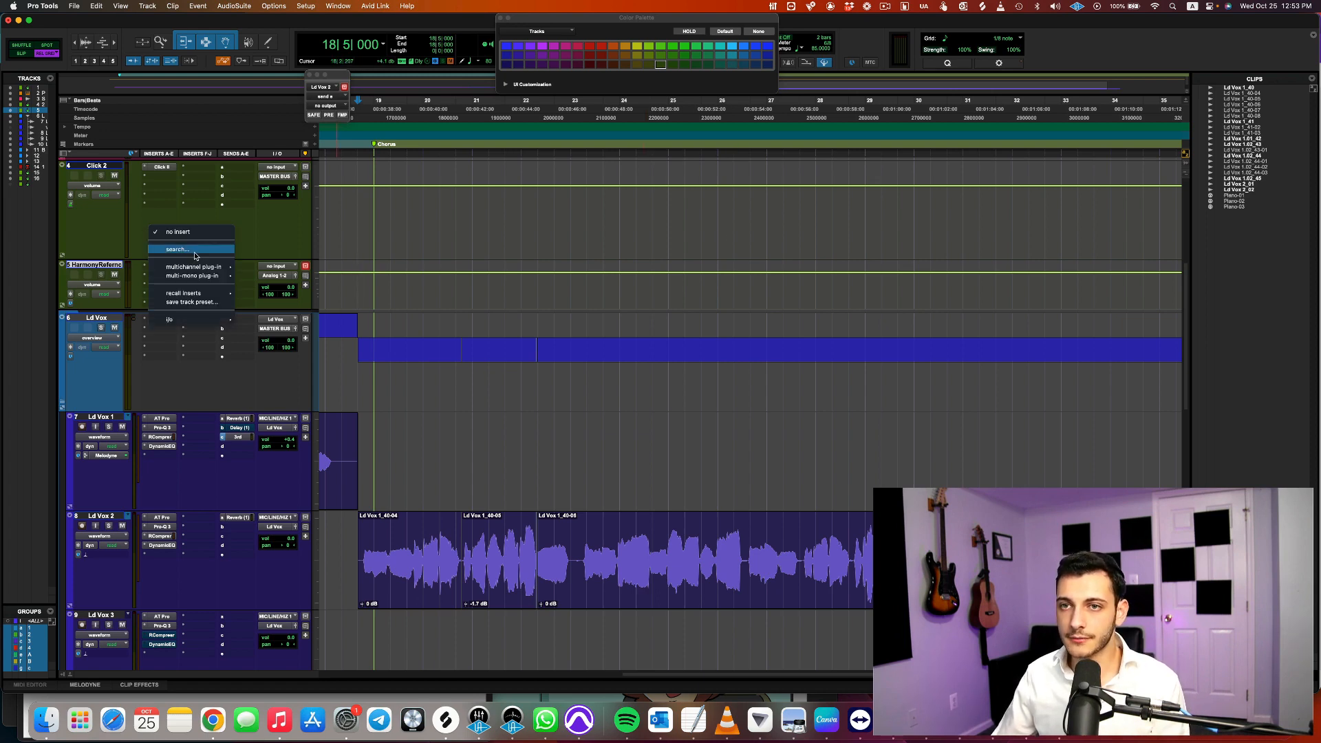
key("Escape")
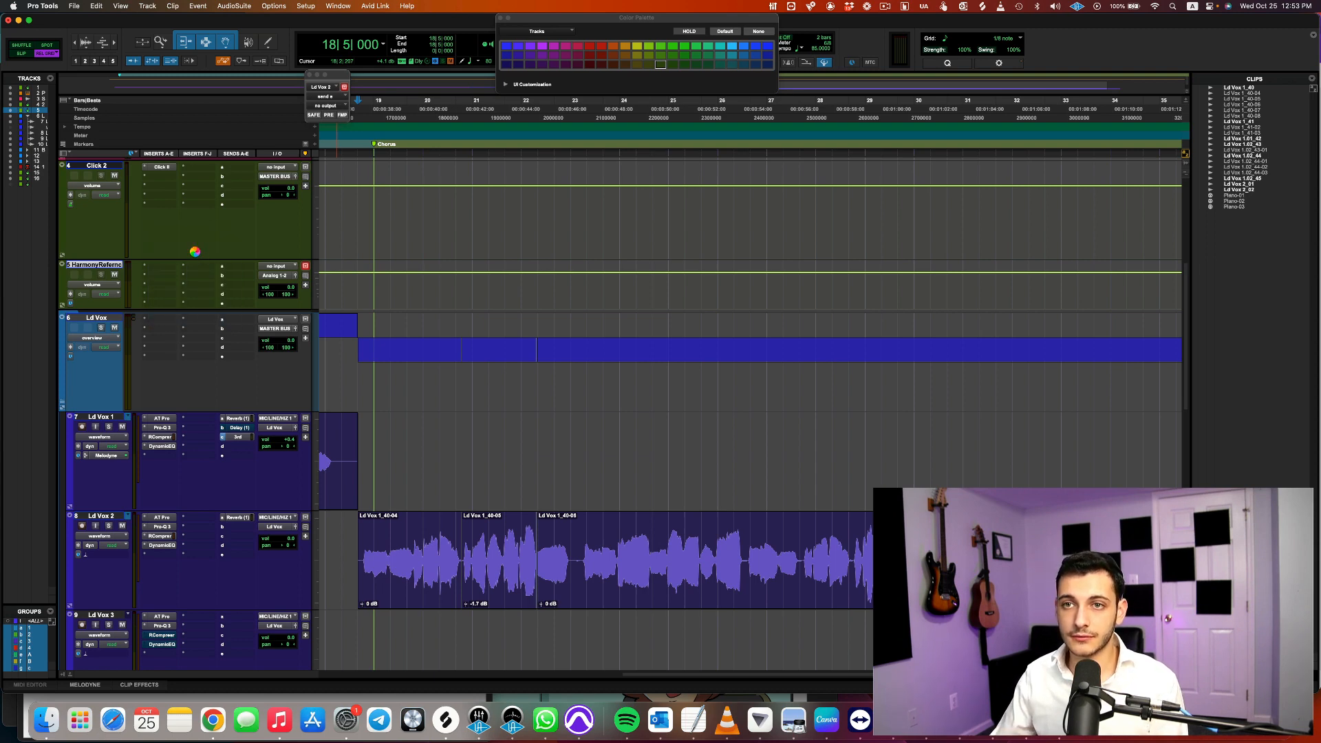
type("waves")
key("Return")
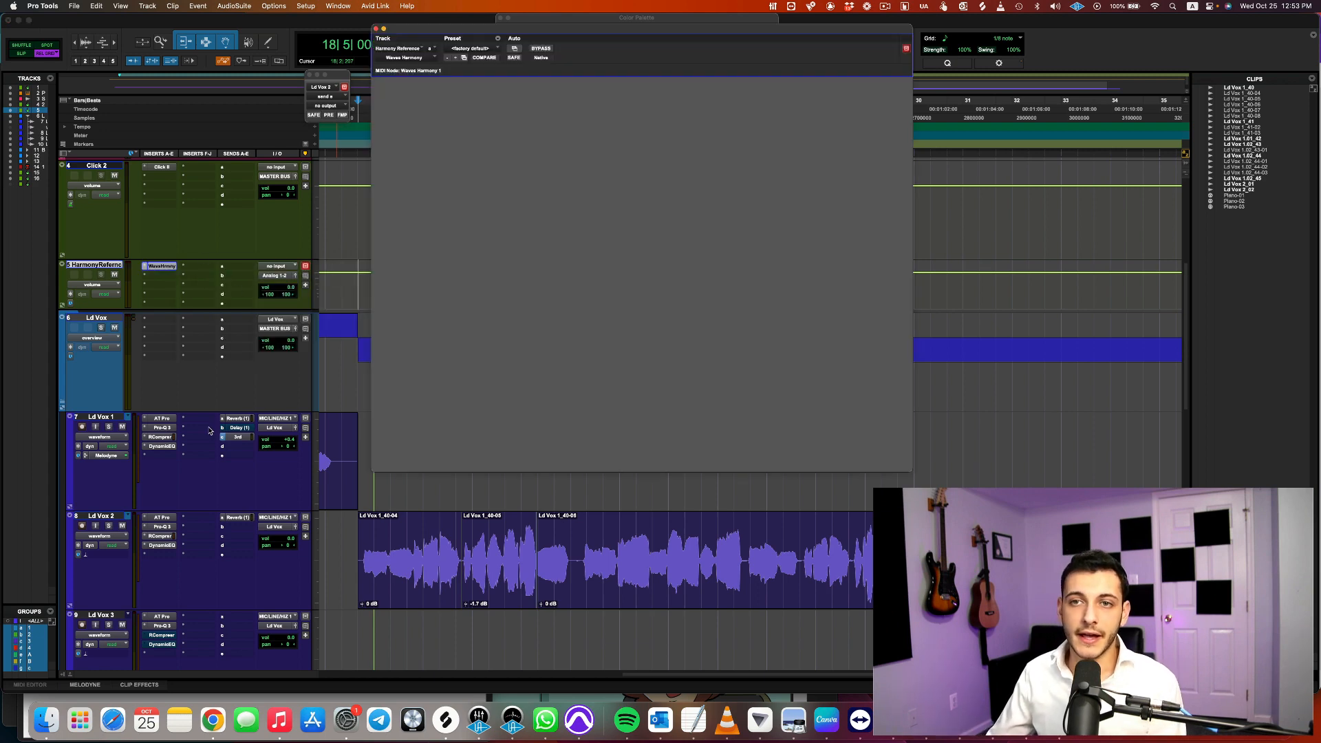
Change the Harmony Reference track's color to crimson using the Color Palette
left_click(552, 18)
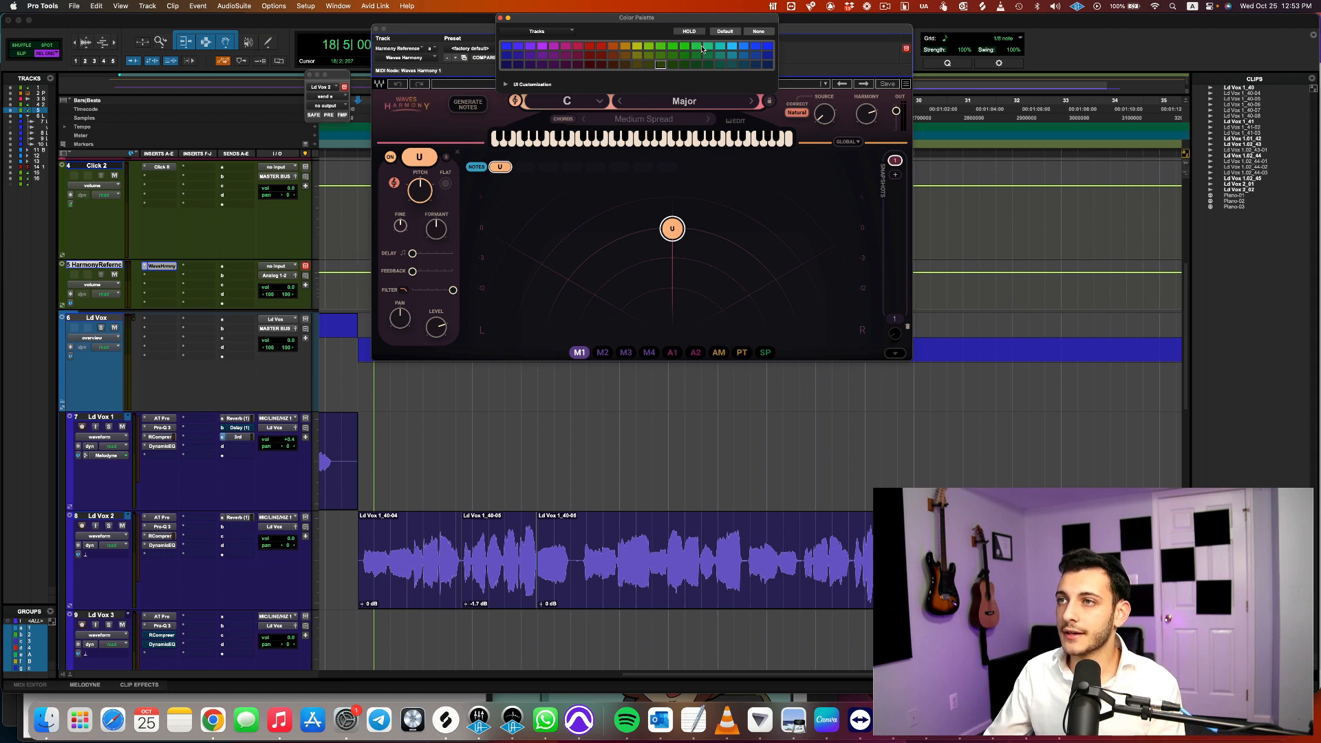
left_click(577, 47)
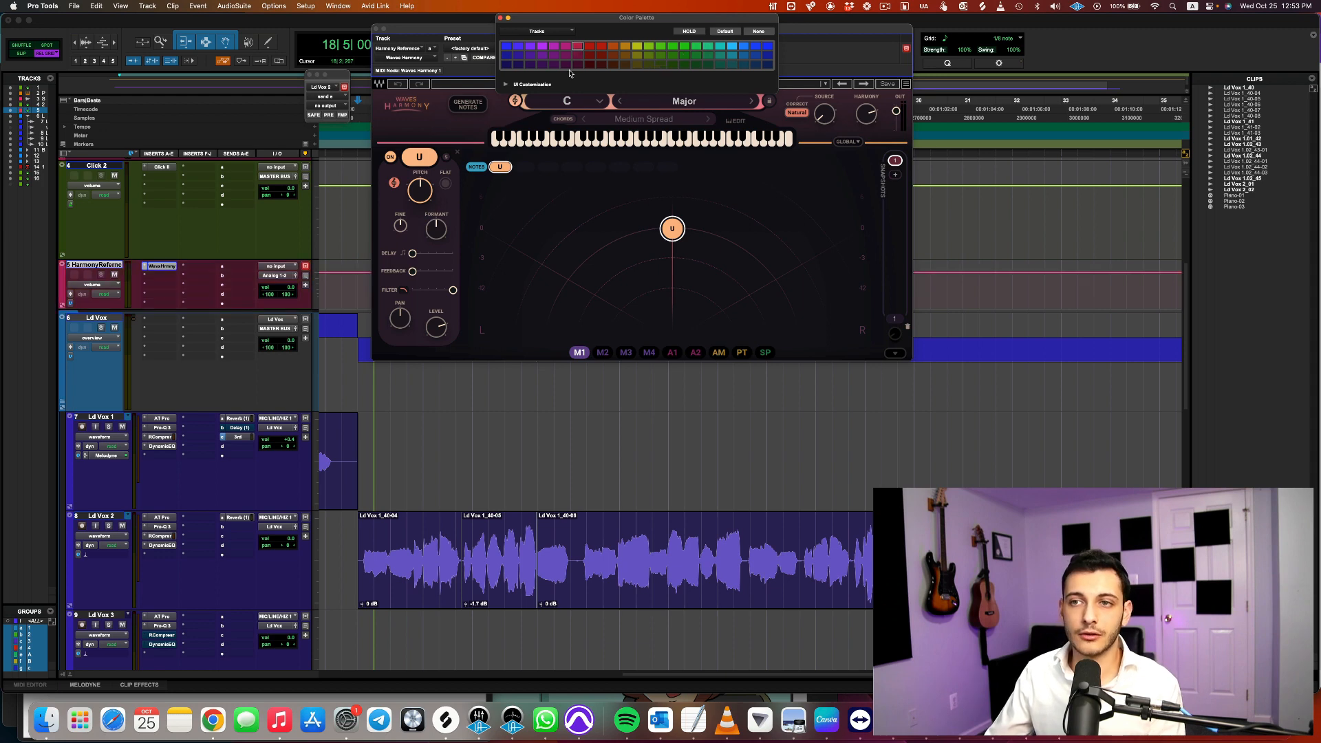
Add a pre-fader send from Ld Vox 2 to the Harmony Reference track with its level at 0.0 dB
left_click(233, 556)
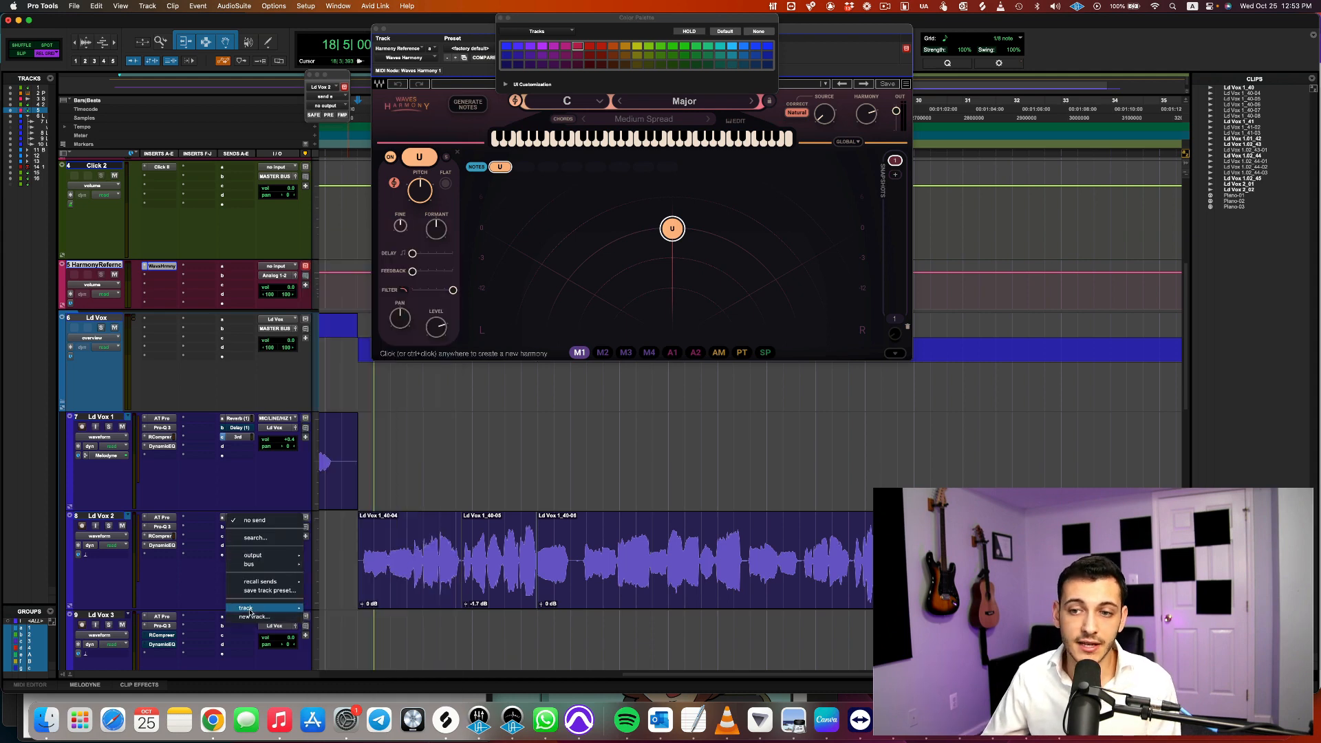
mouse_move(252, 609)
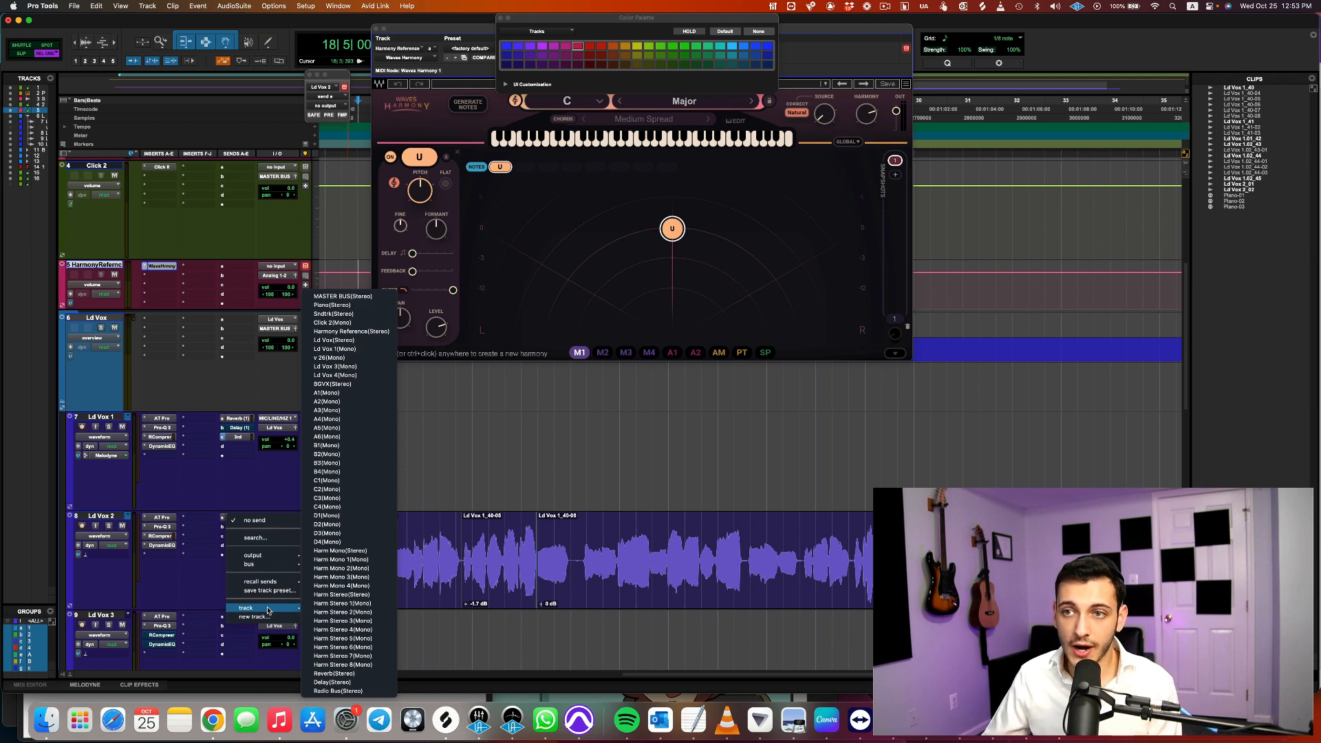
left_click(359, 333)
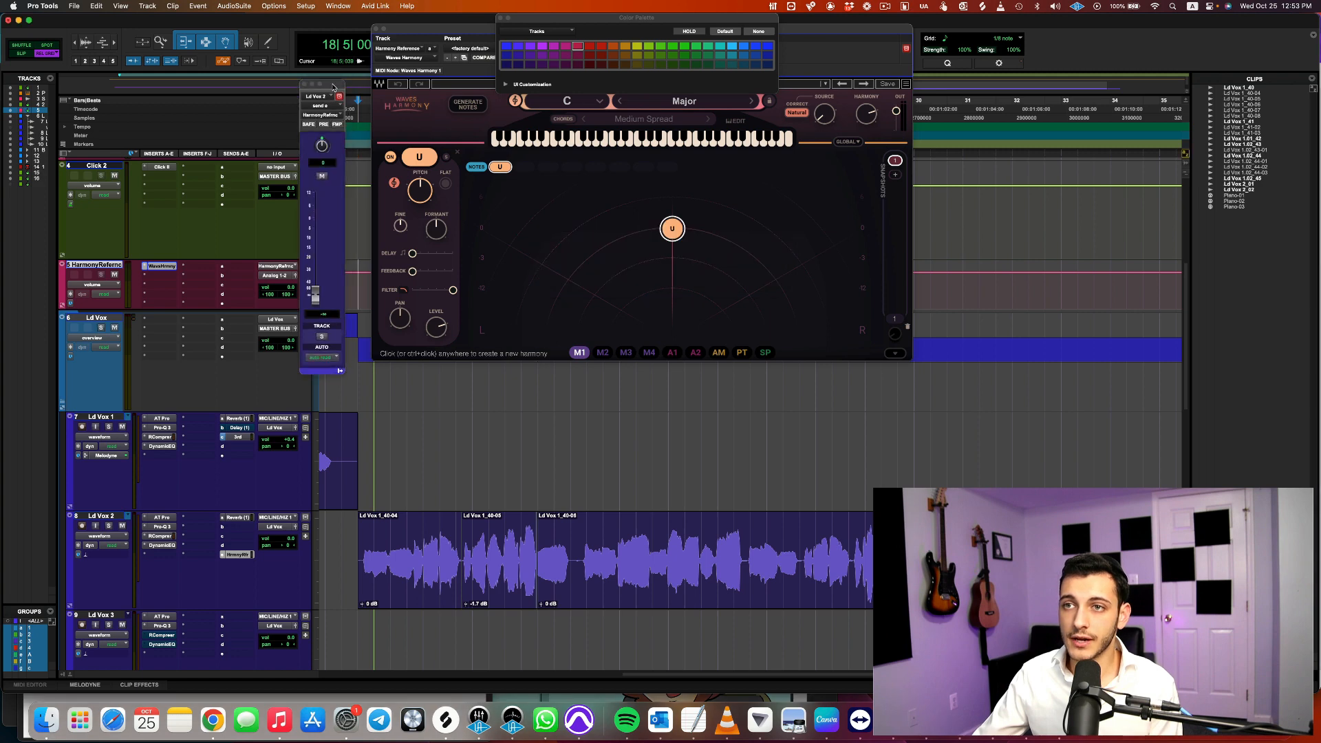
left_click(315, 297, "alt")
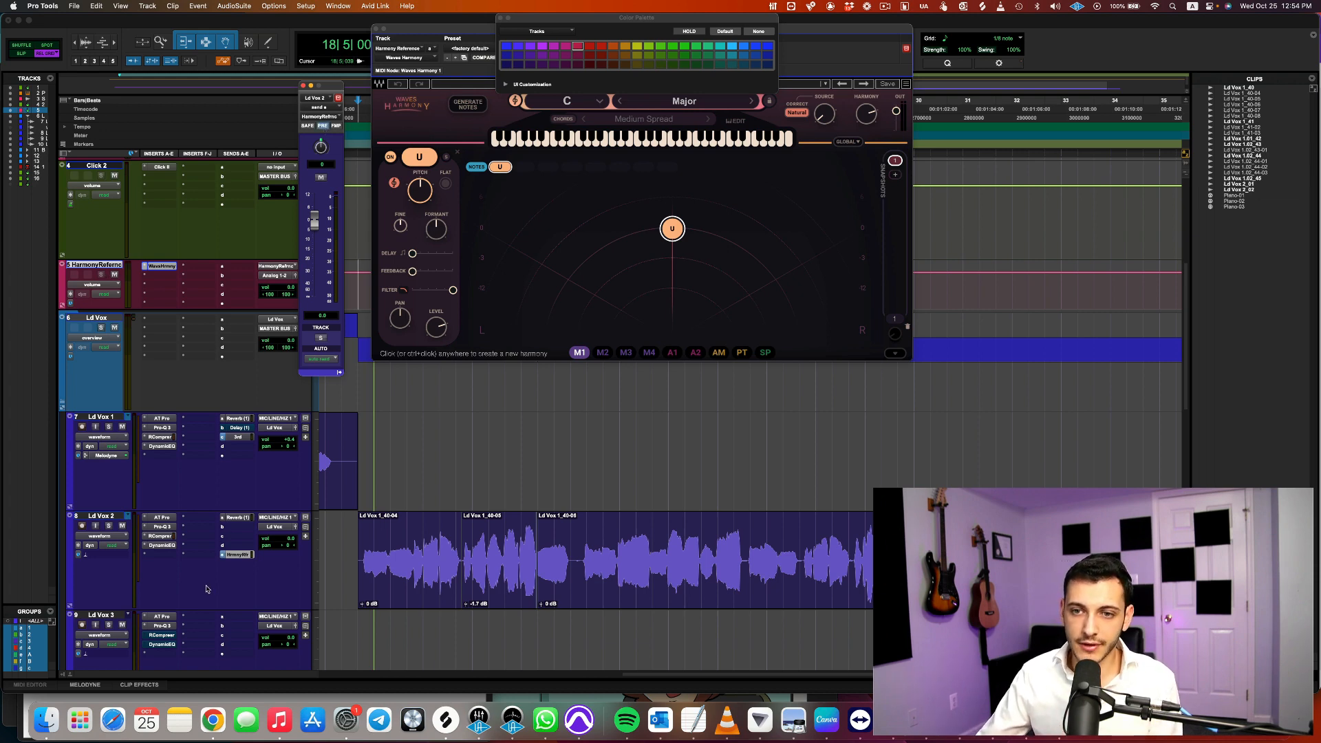
Check the key and scale set in Auto-Tune Pro on the Ld Vox 2 track
left_click(349, 540)
left_click_drag(805, 34, 672, 145)
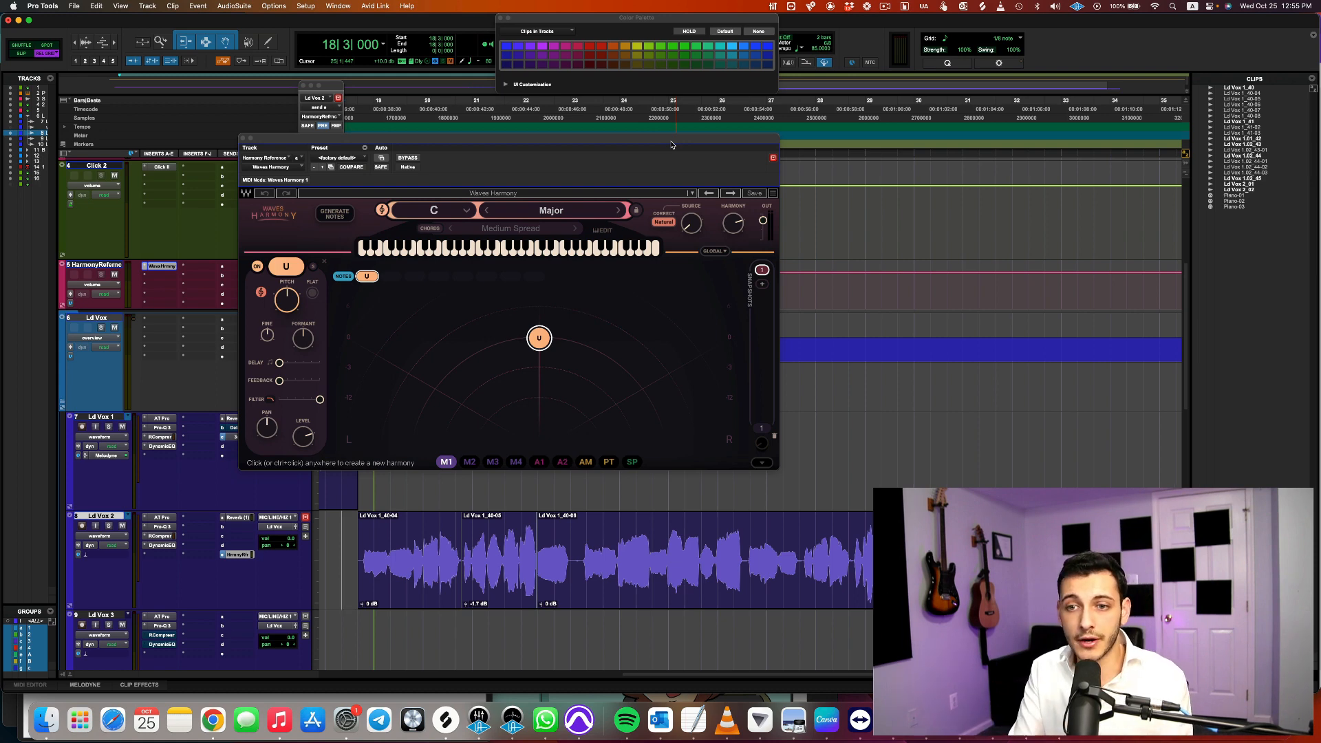
left_click(162, 518)
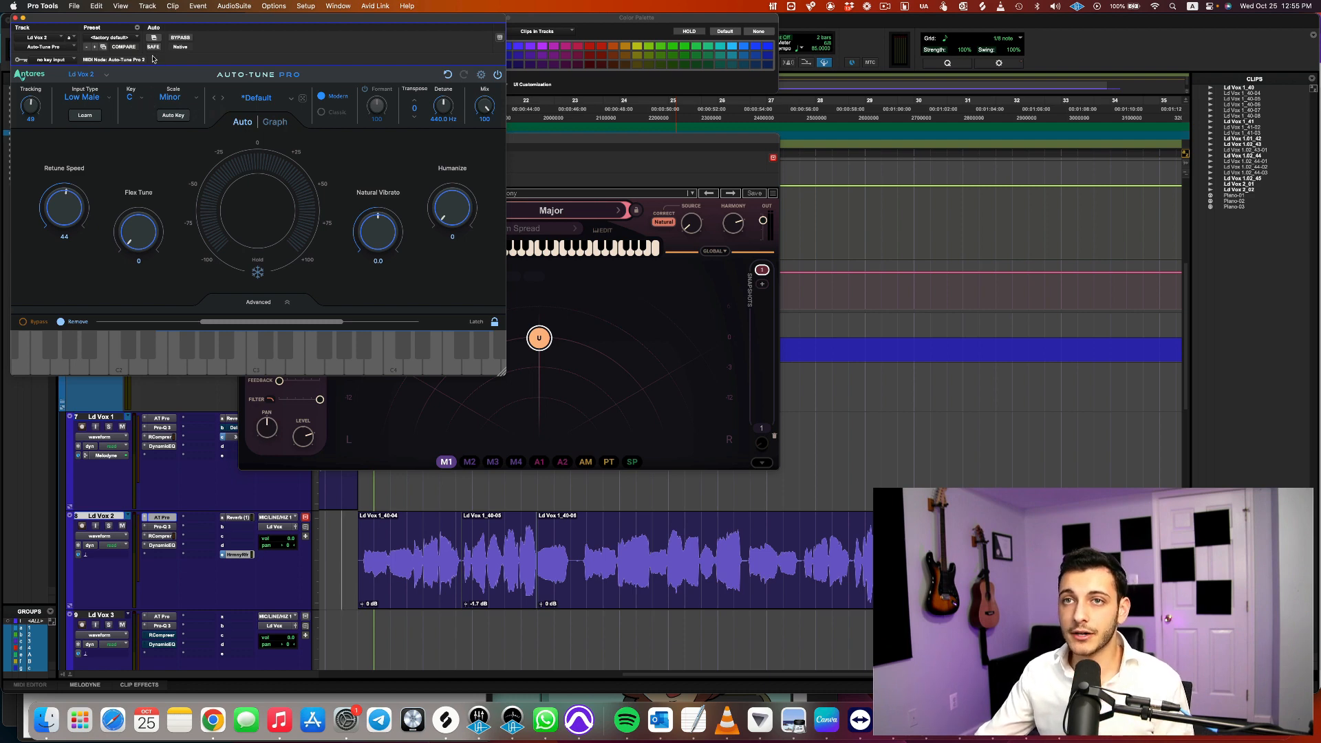
left_click_drag(166, 24, 239, 37)
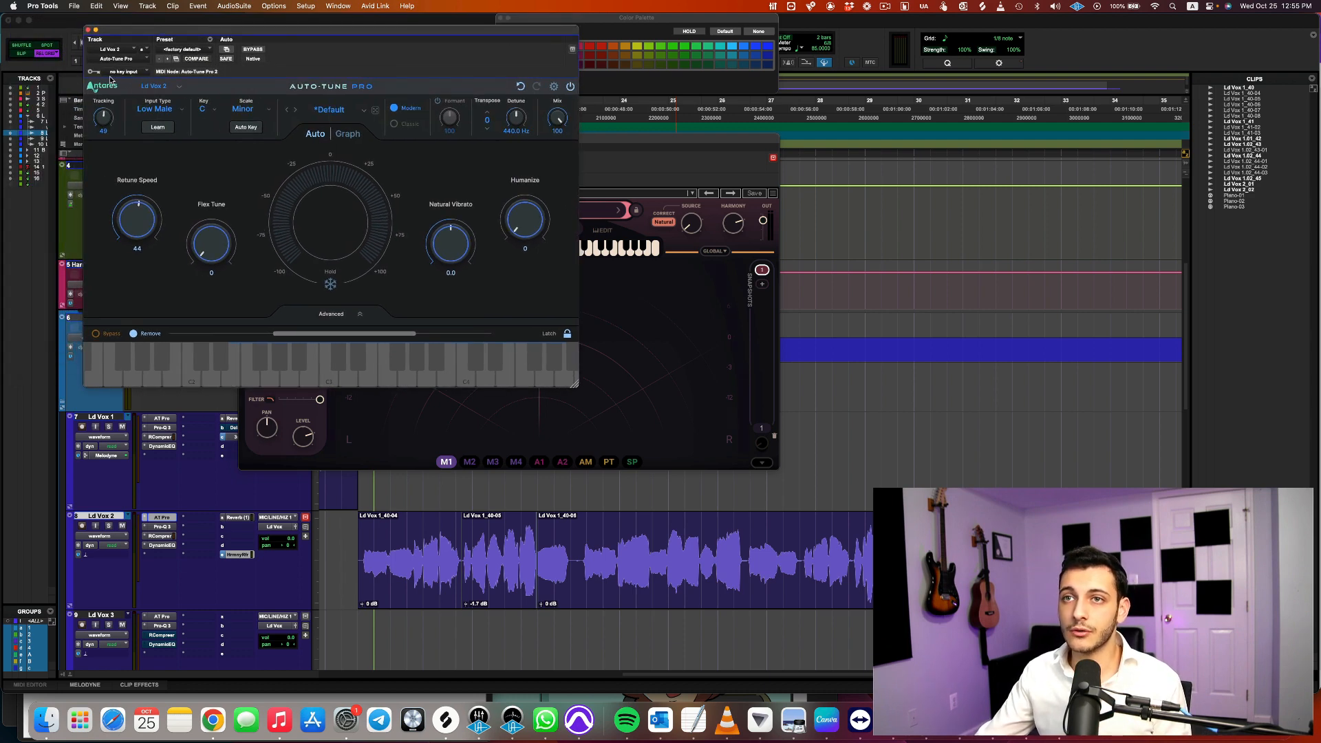
left_click(87, 31)
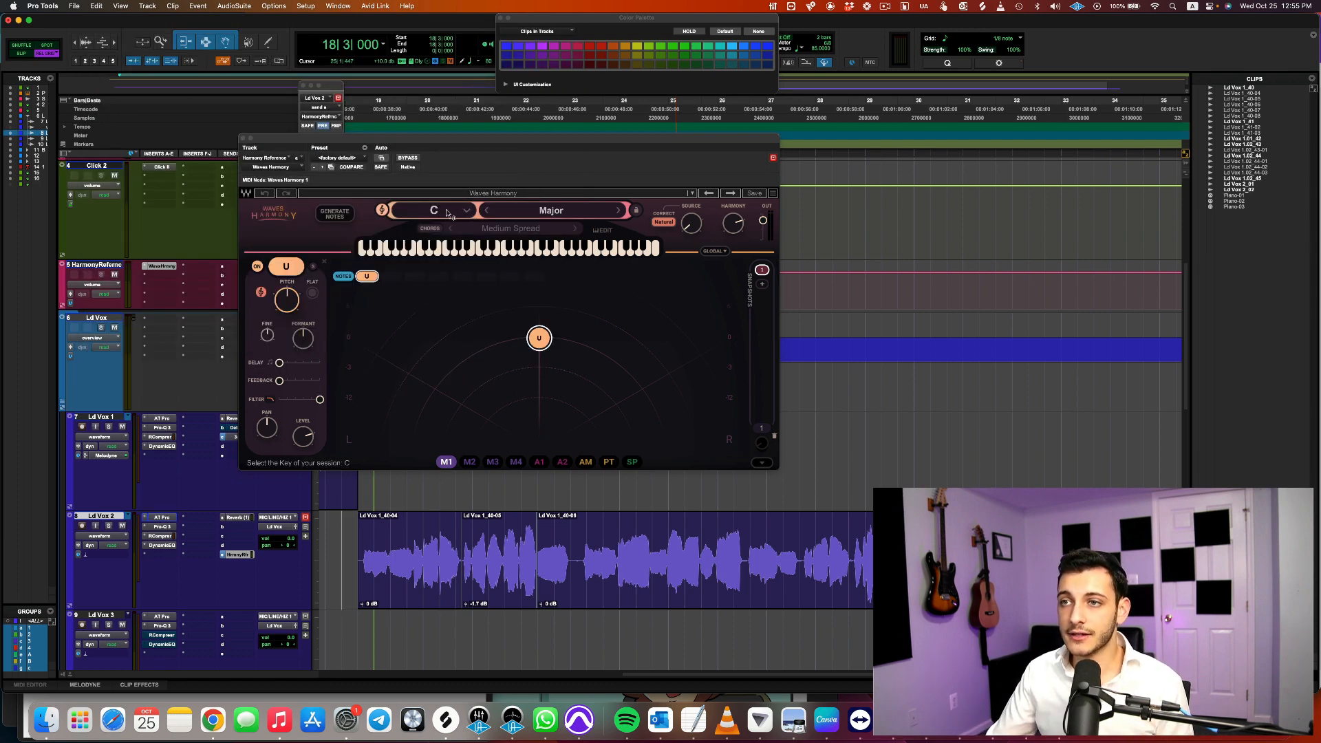
Set the Waves Harmony scale to Minor and the first harmony voice's pitch to +3
left_click(568, 212)
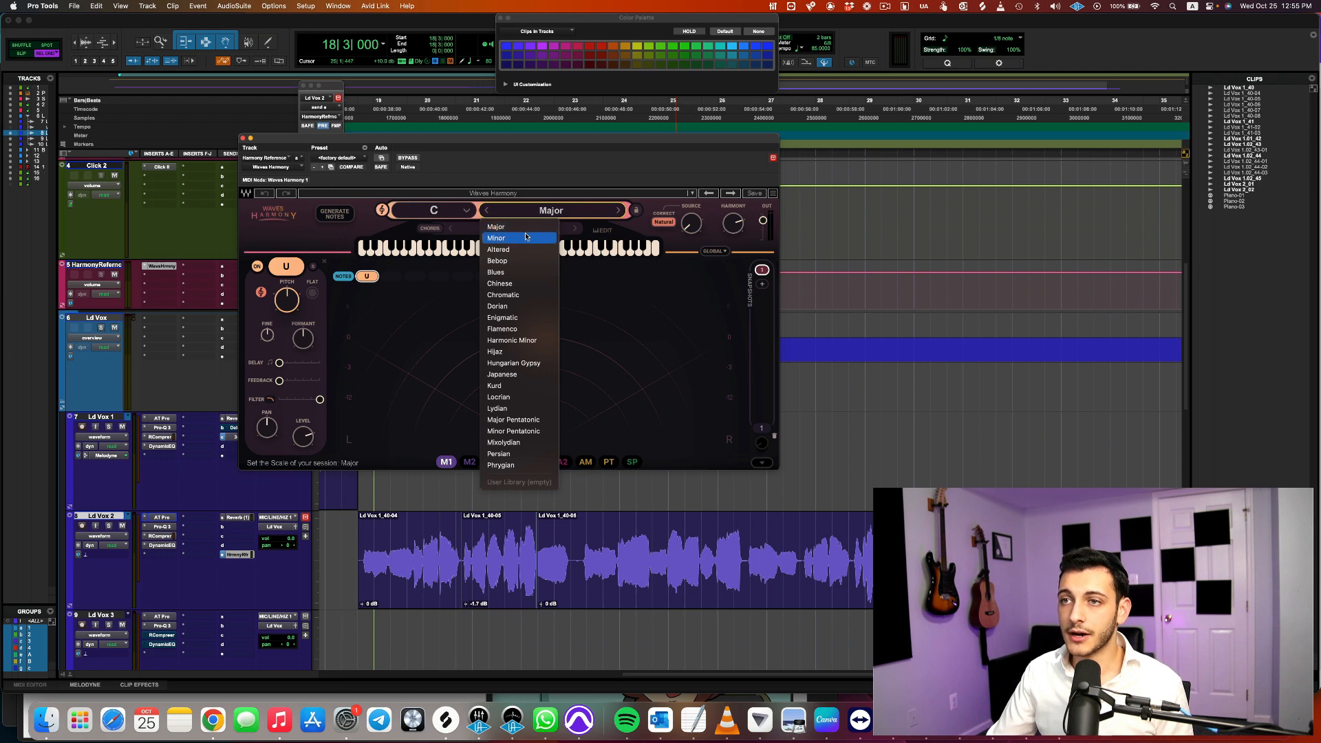
left_click(527, 236)
left_click(382, 210)
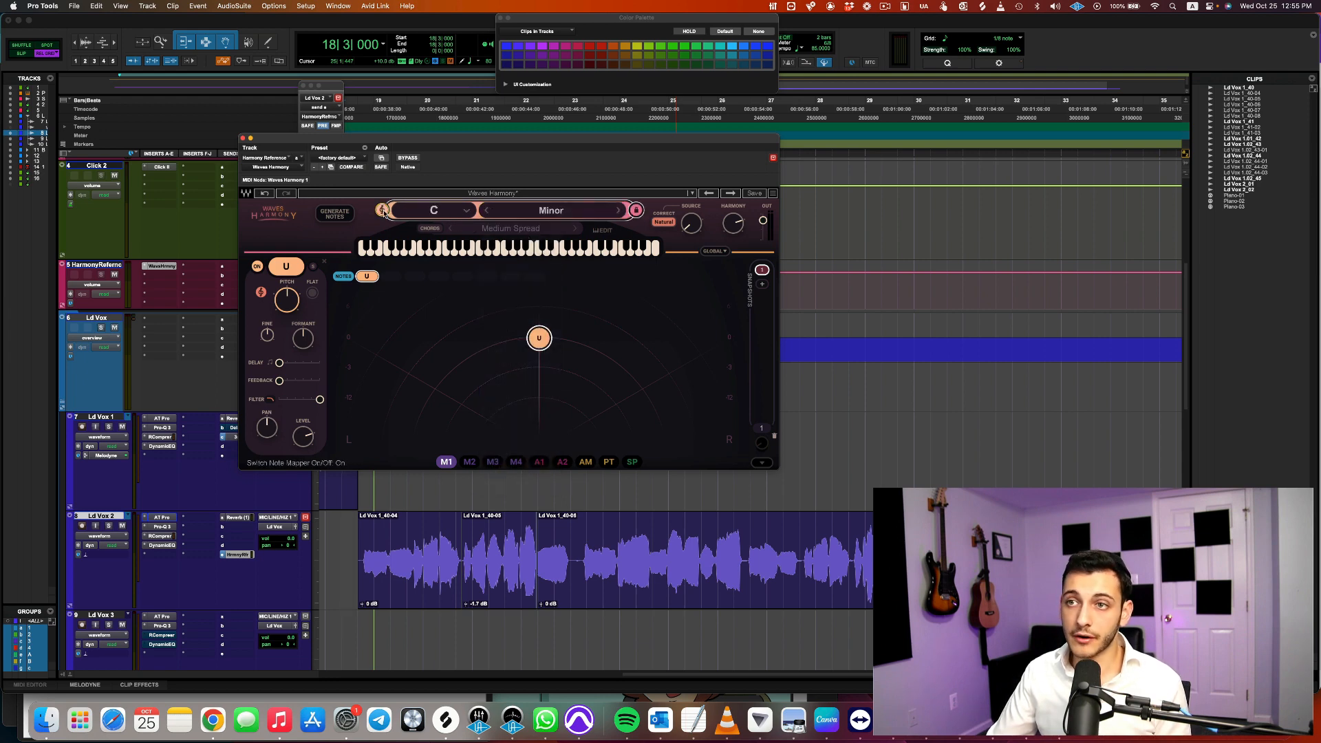
left_click(382, 210)
left_click(382, 210)
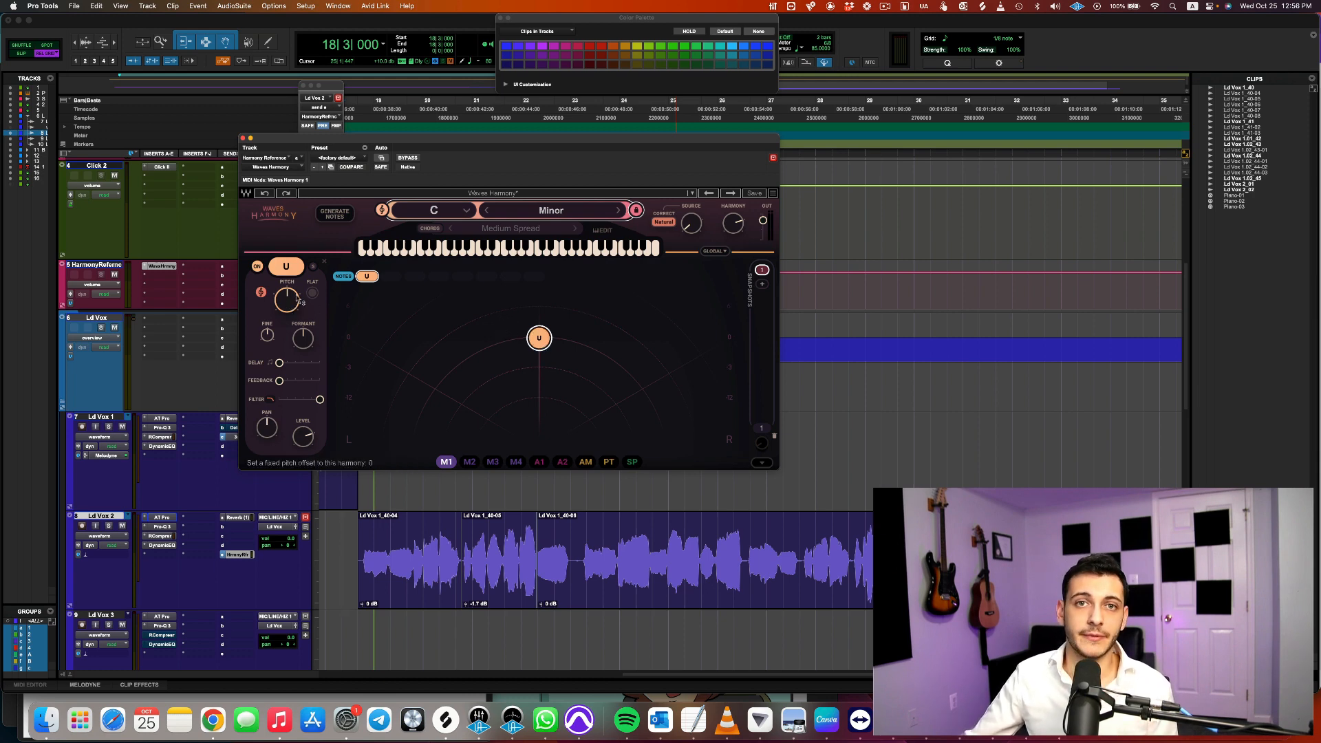
left_click_drag(289, 305, 290, 293)
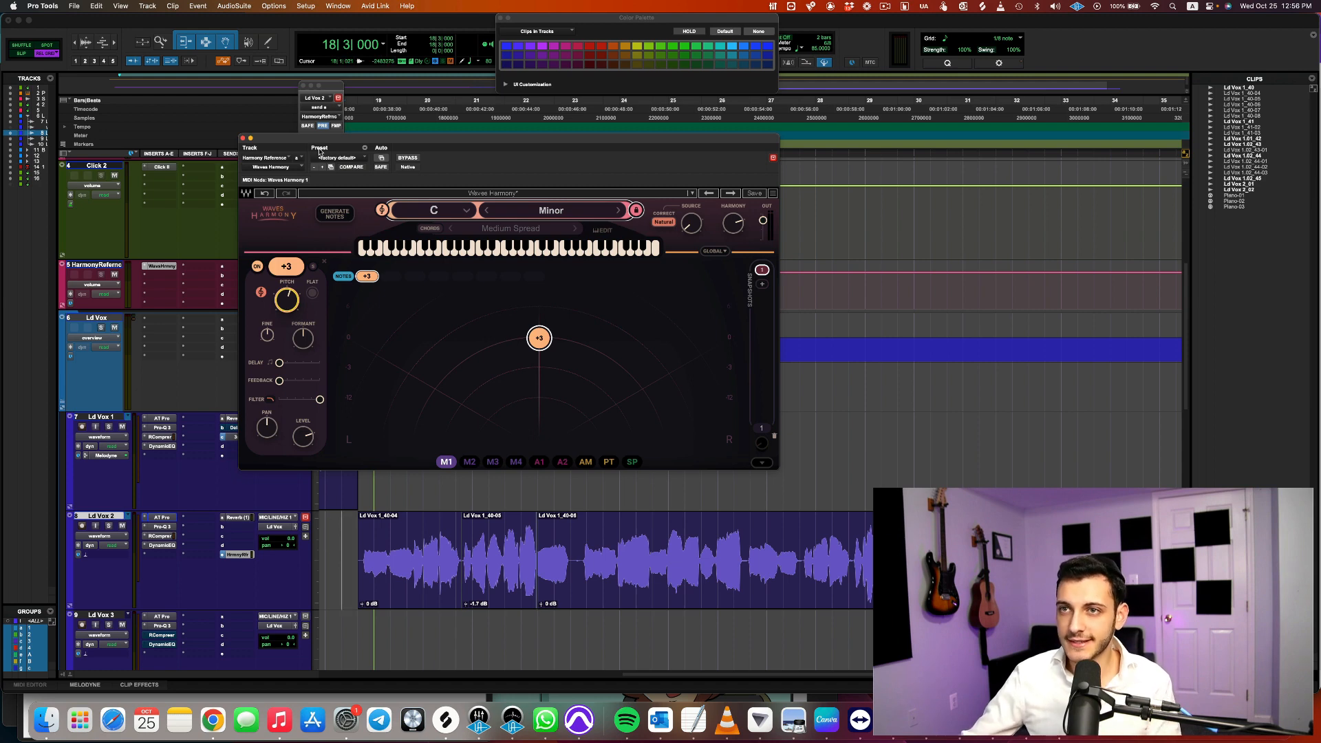
Play the chorus to hear the lead vocal together with the generated harmony
left_click_drag(322, 144, 430, 87)
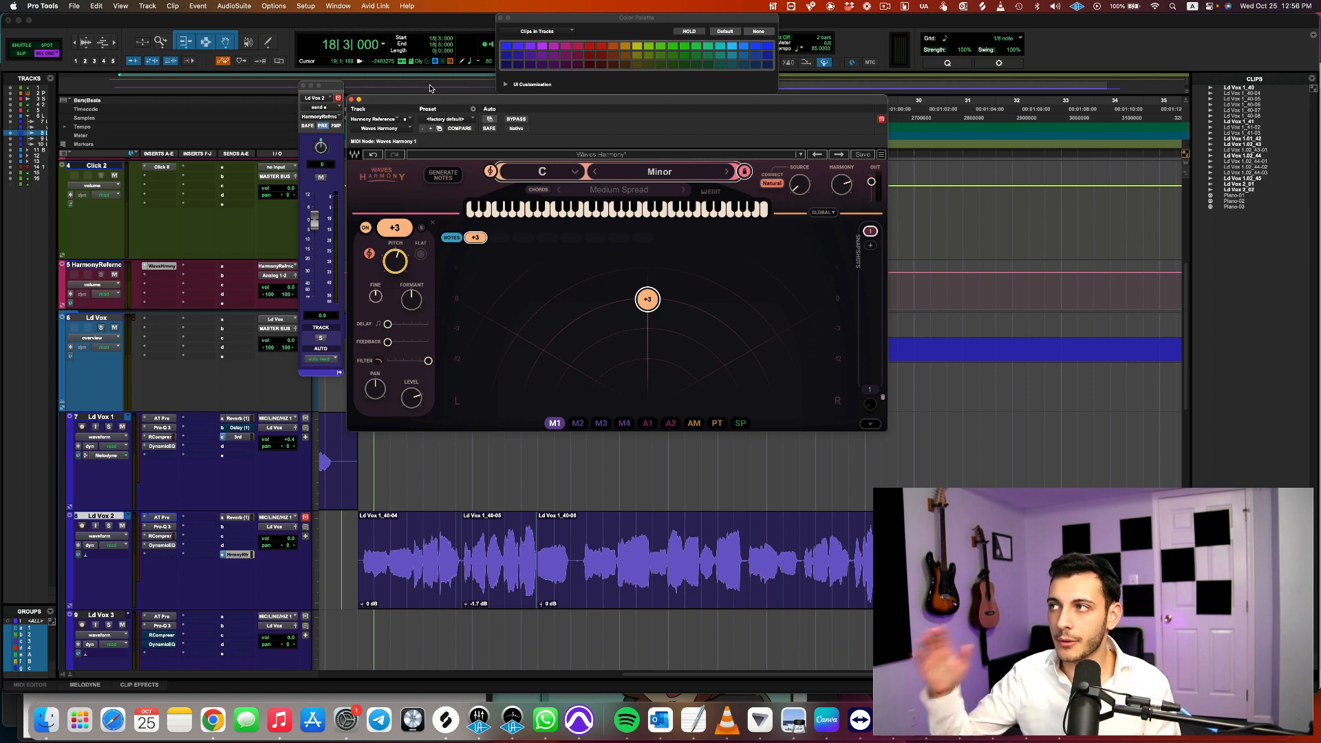
key("space")
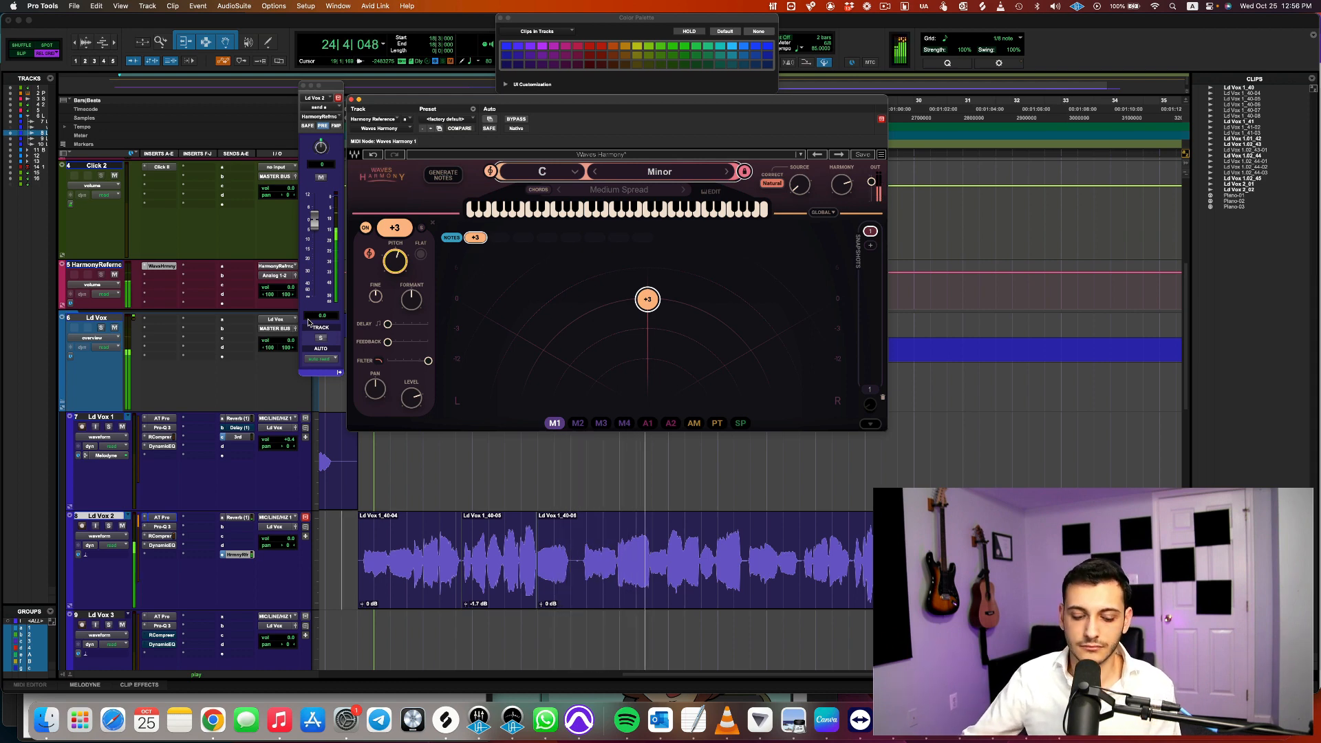
key("space")
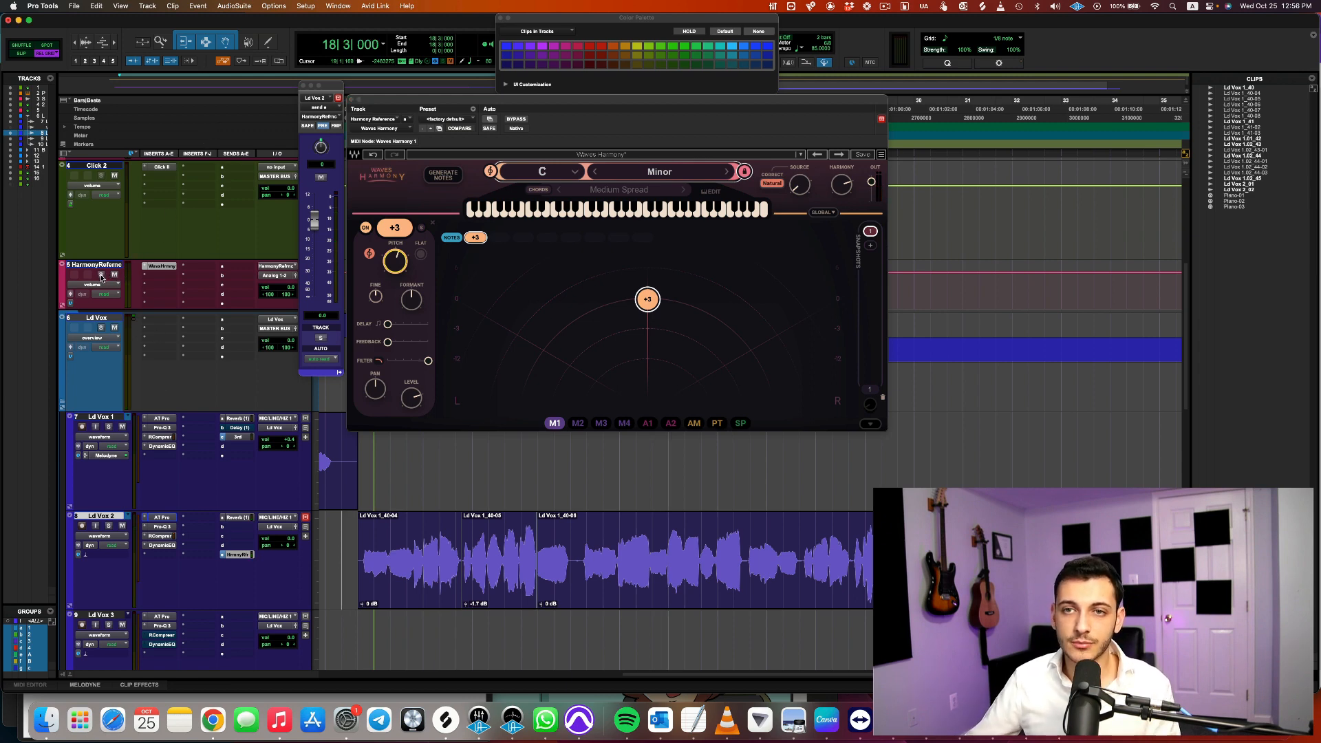
Solo the Harmony Reference track and play the chorus to hear the harmony on its own
left_click(101, 274)
key("space")
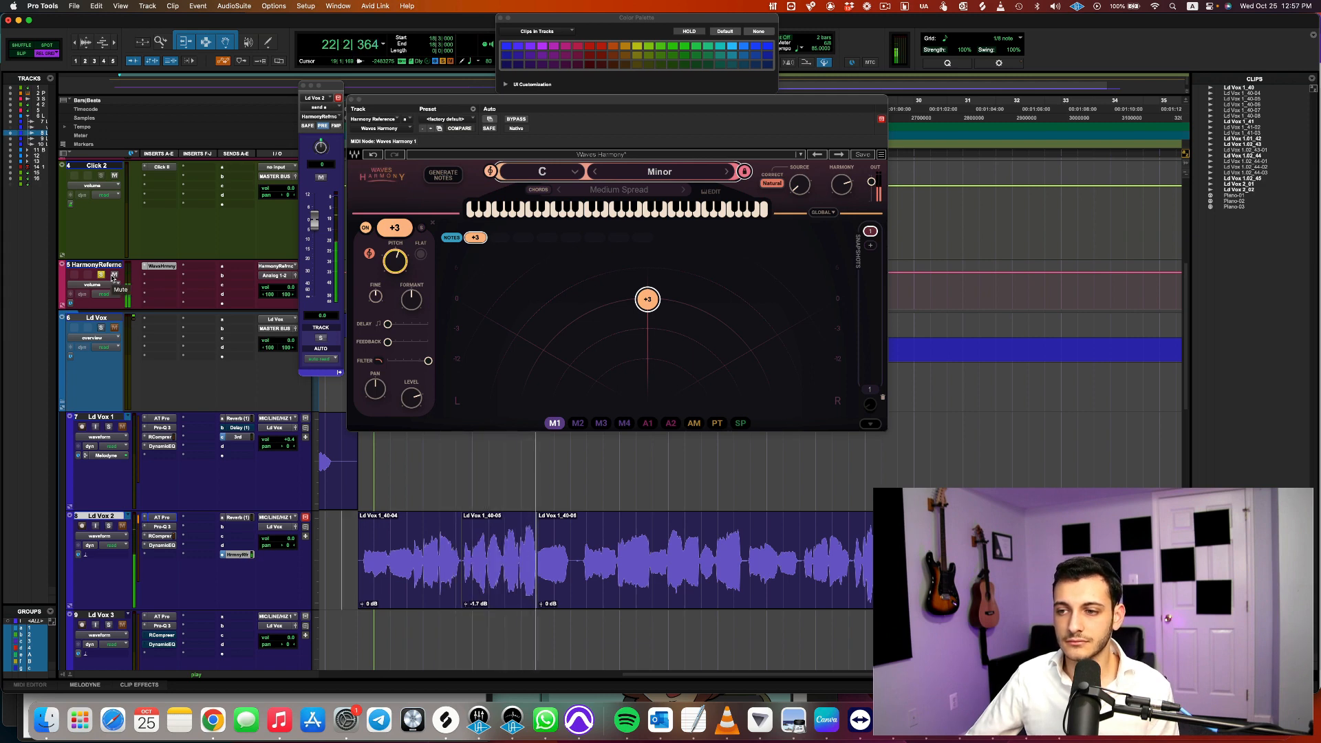
key("space")
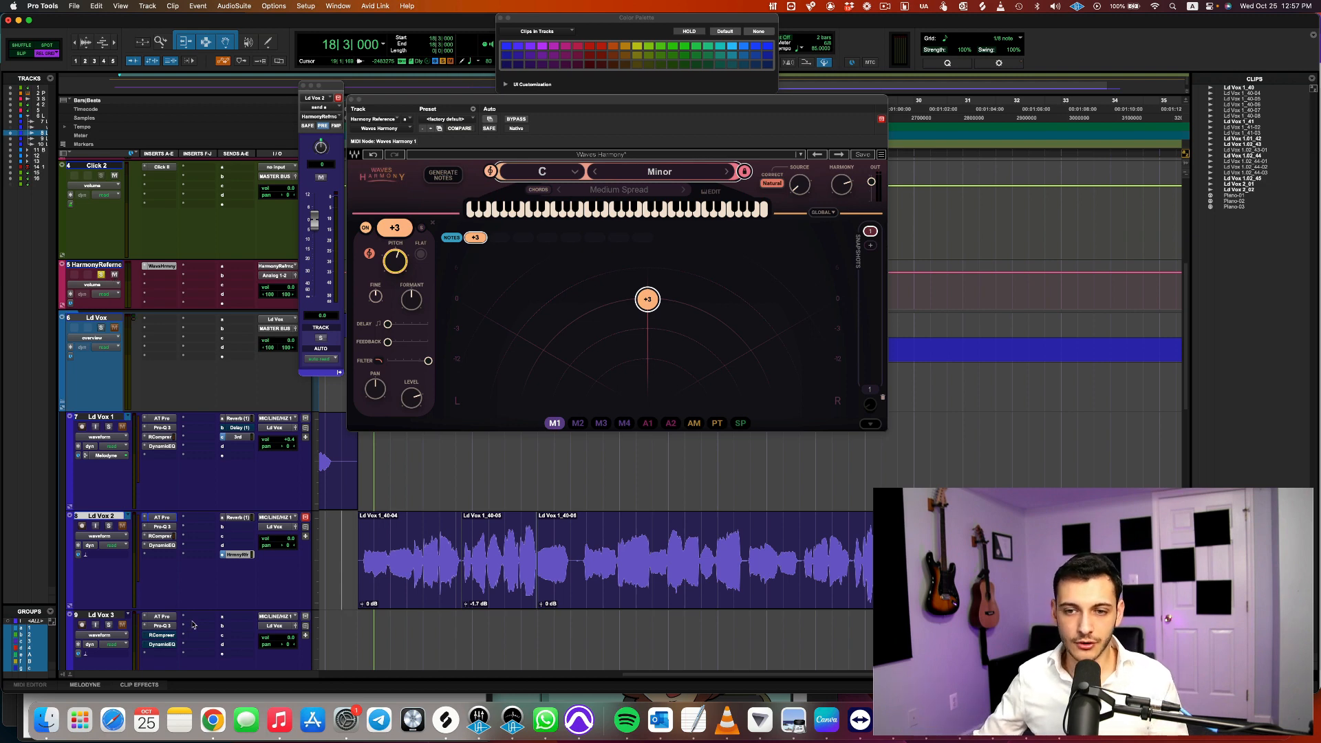
Rename the Ld Vox 3 track as Harmony
scroll(118, 613, "down", 1)
left_click(107, 603)
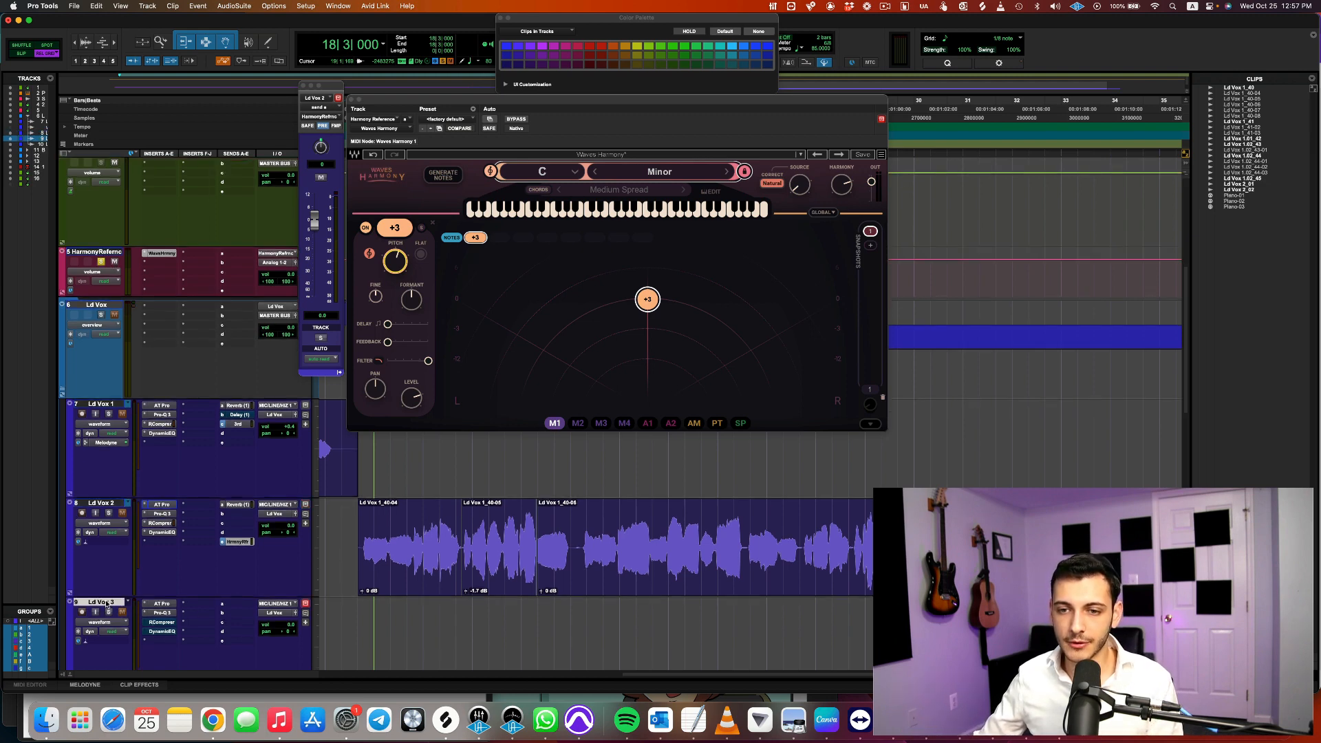
double_click(107, 603)
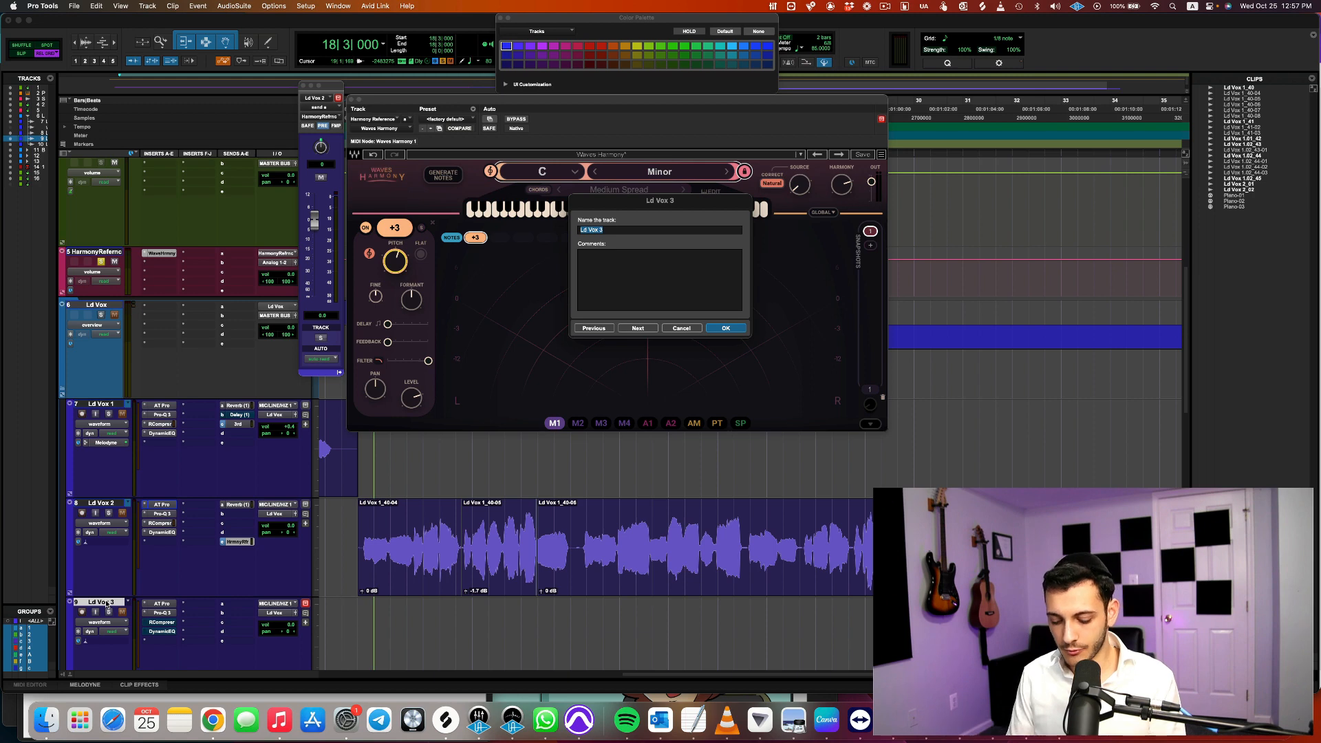
type("Harmony")
key("Return")
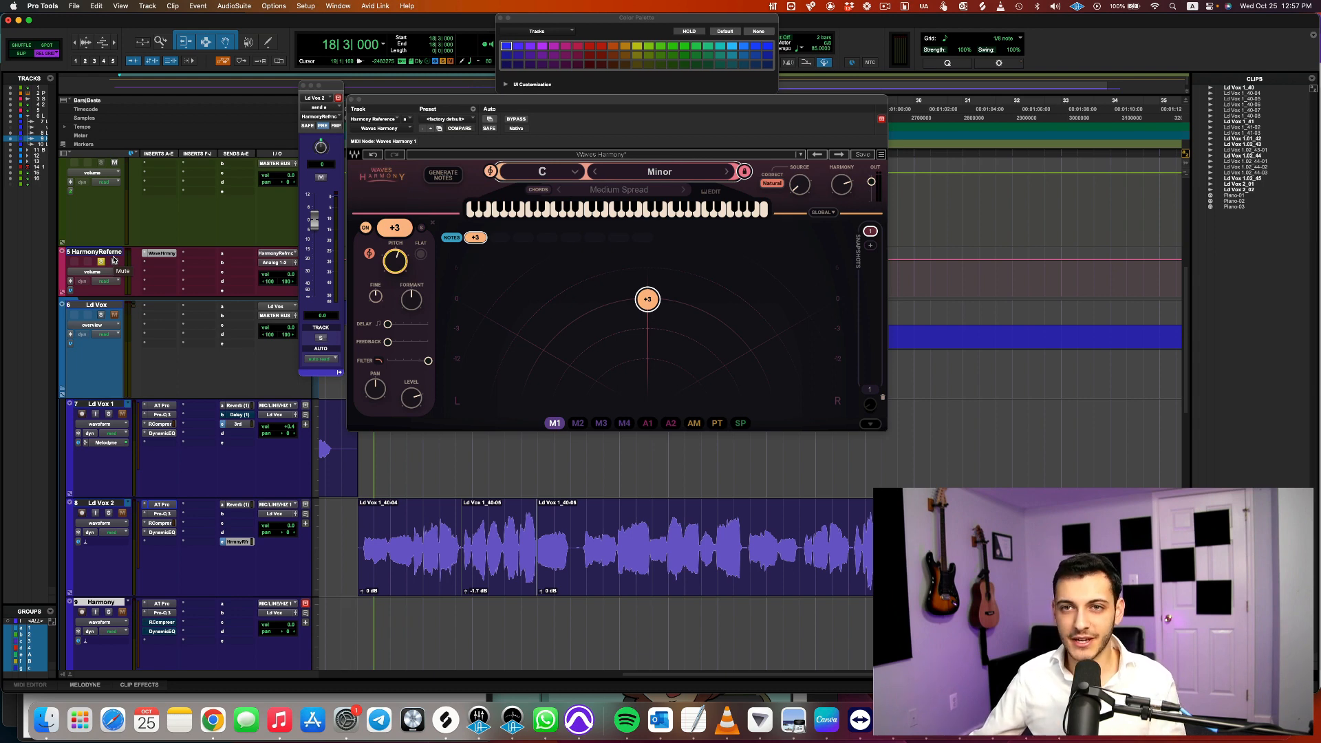
Place the edit cursor at bar 18, beat 5 on the Harmony track and play the harmony reference from there
left_click(363, 620)
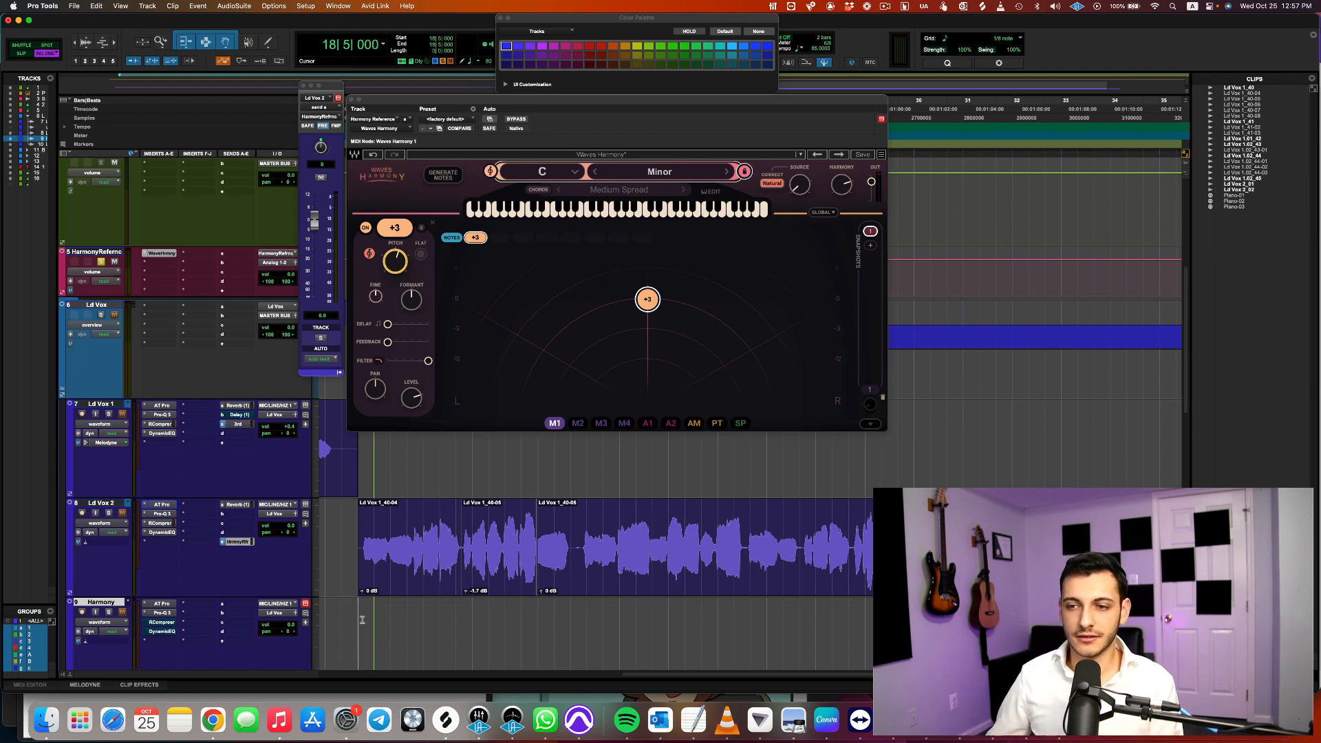
key("space")
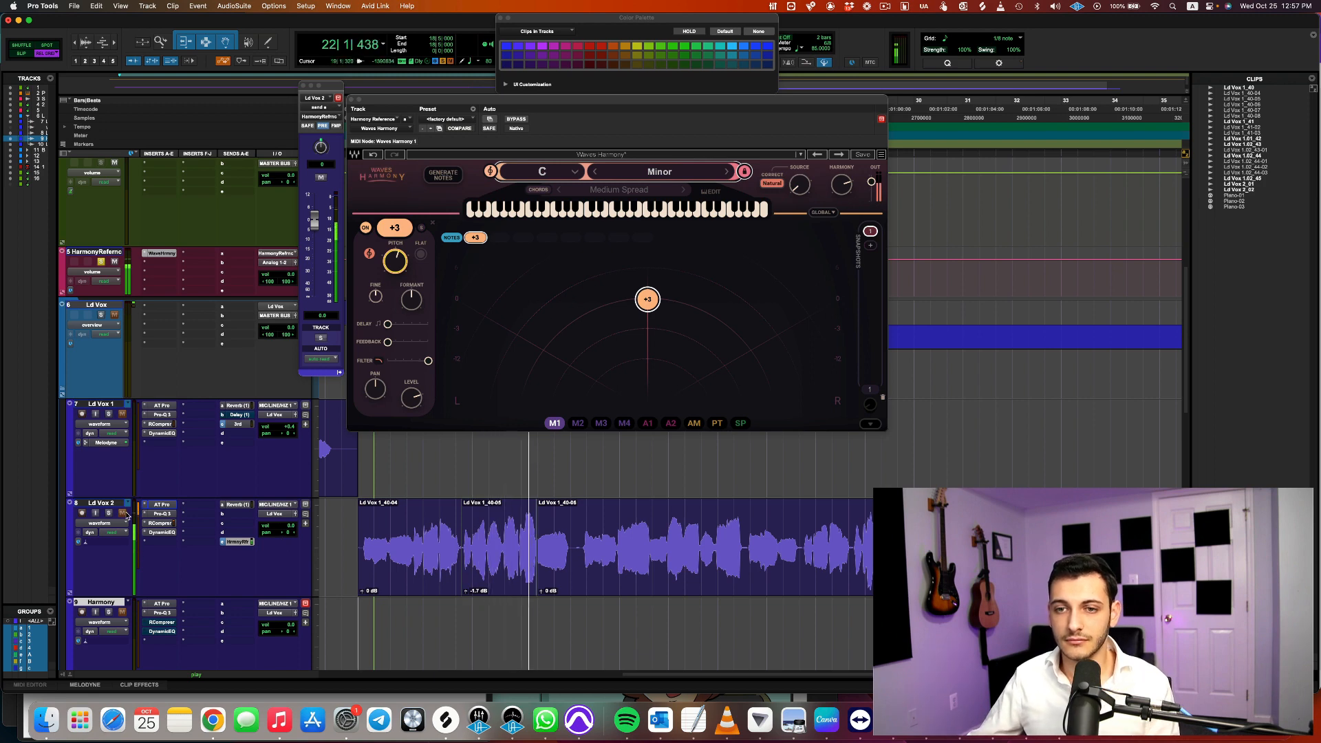
key("space")
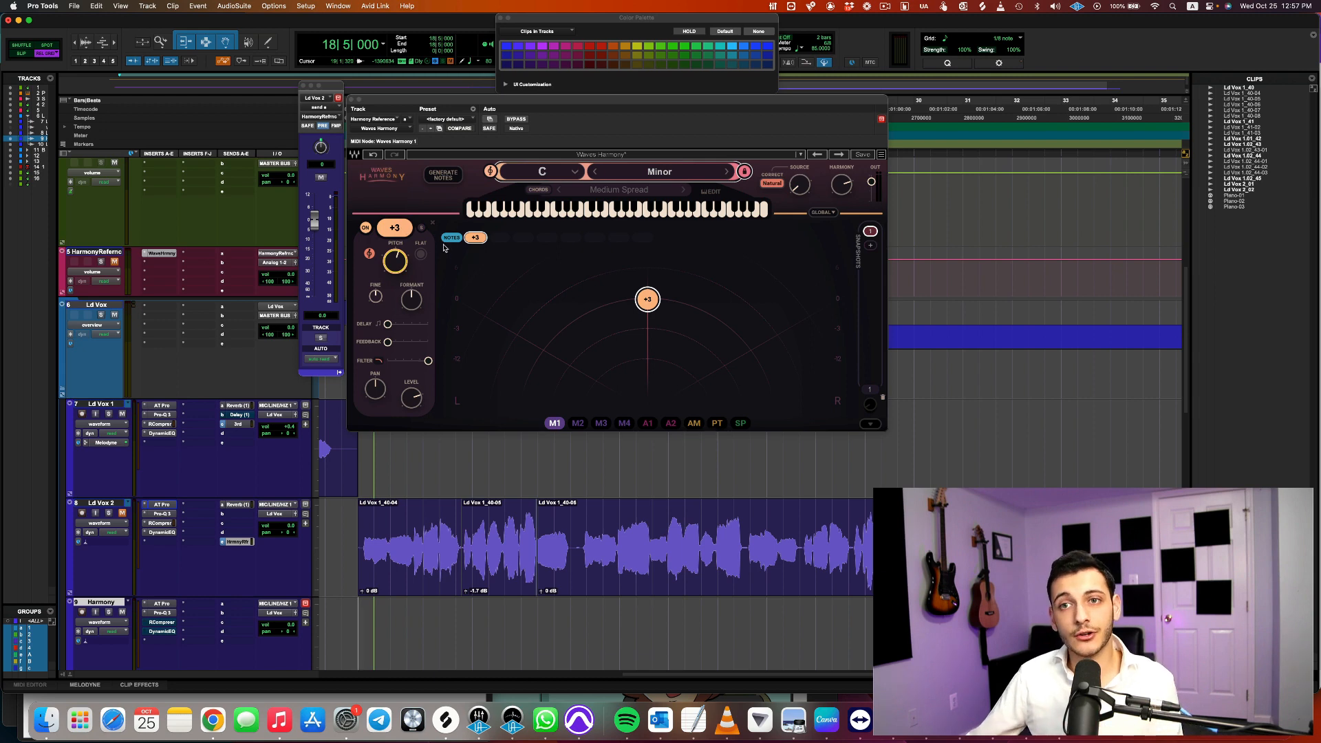
Add a second harmony voice pitched at +7 in Waves Harmony and compare its settings with the +3 voice
left_click(498, 238)
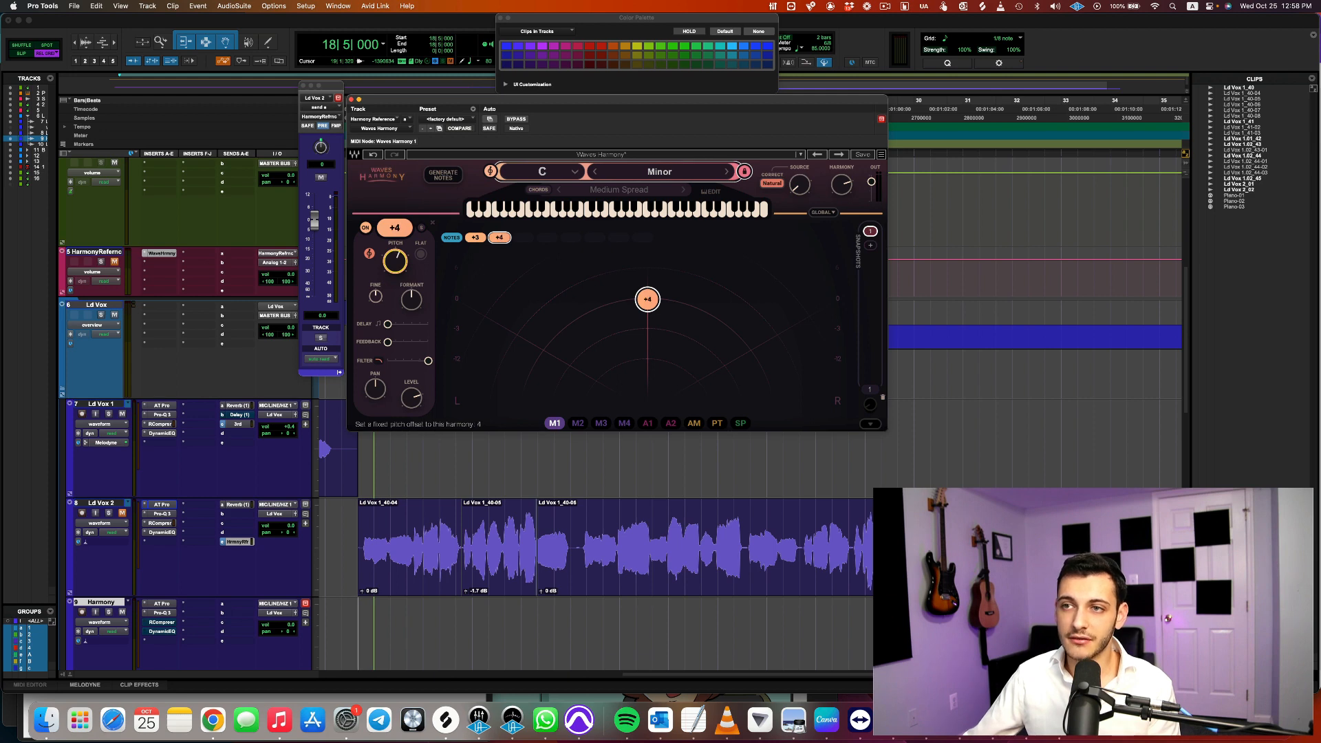
left_click(475, 238)
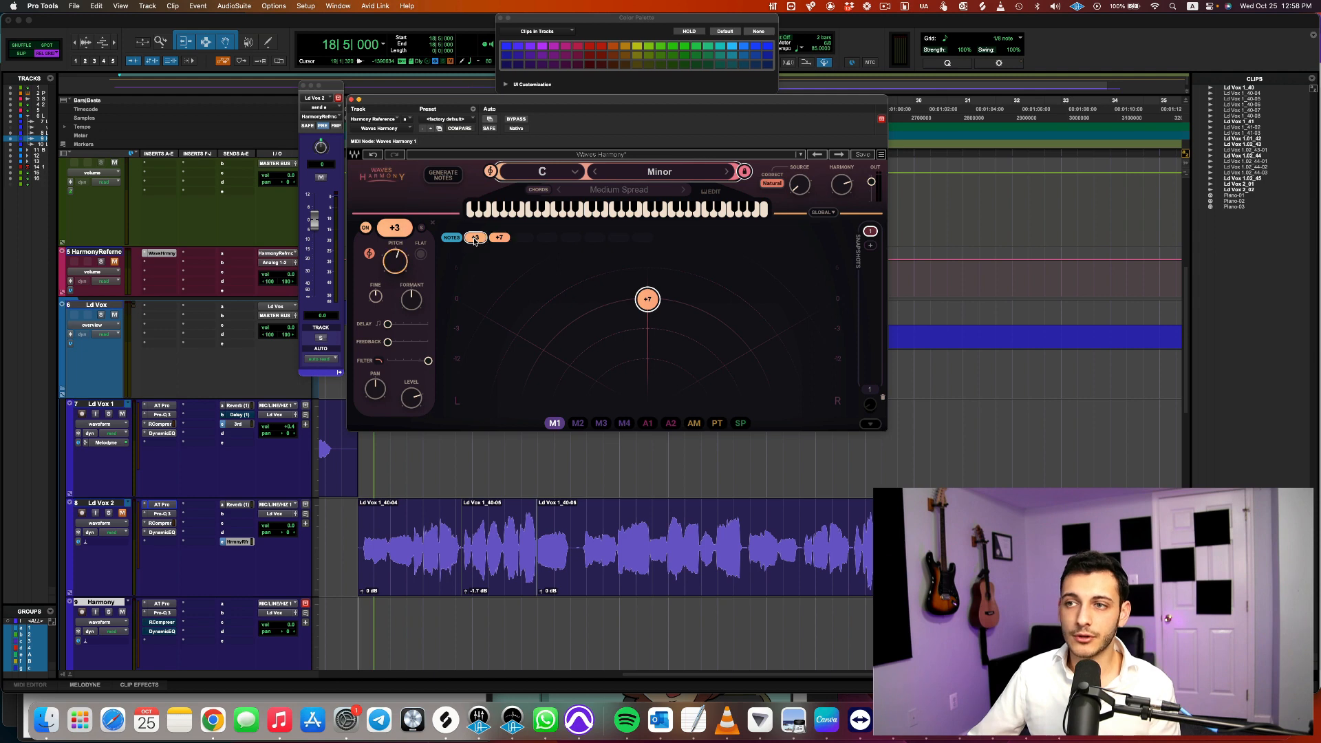
left_click(498, 238)
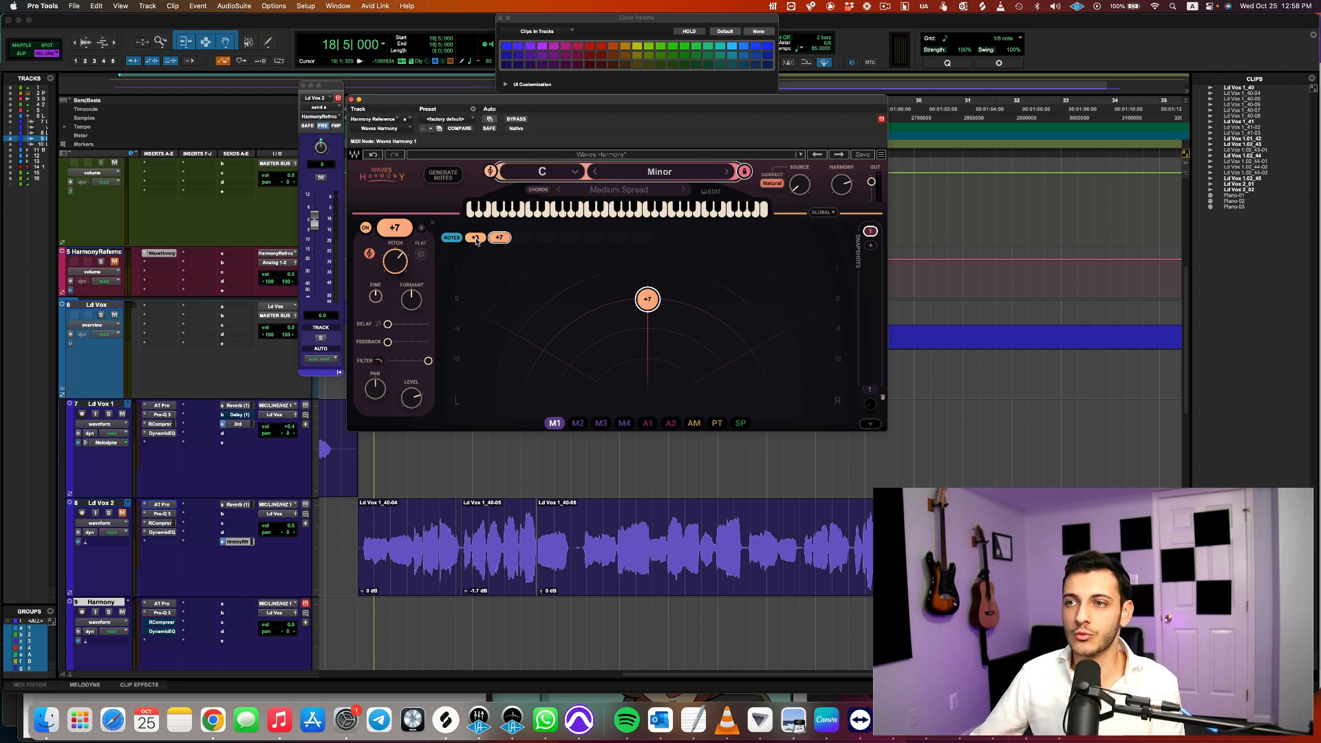
left_click(476, 239)
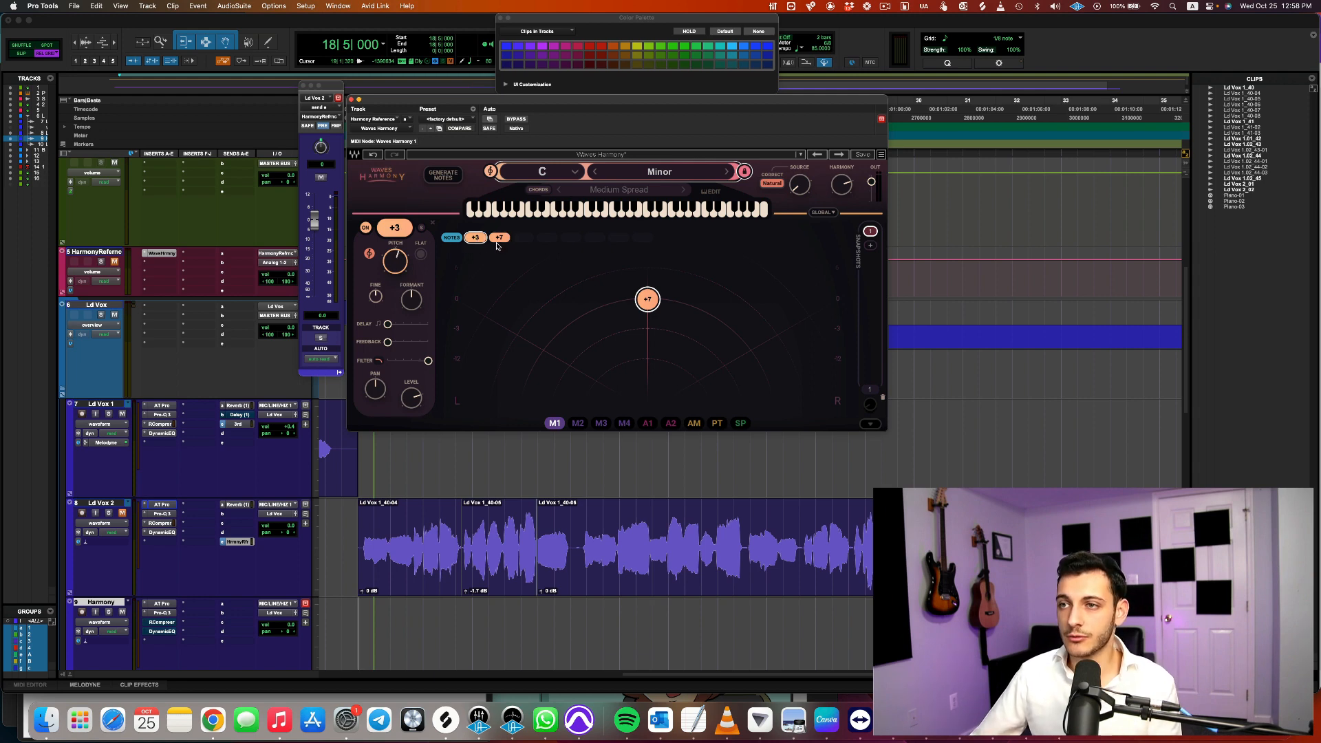
left_click(499, 239)
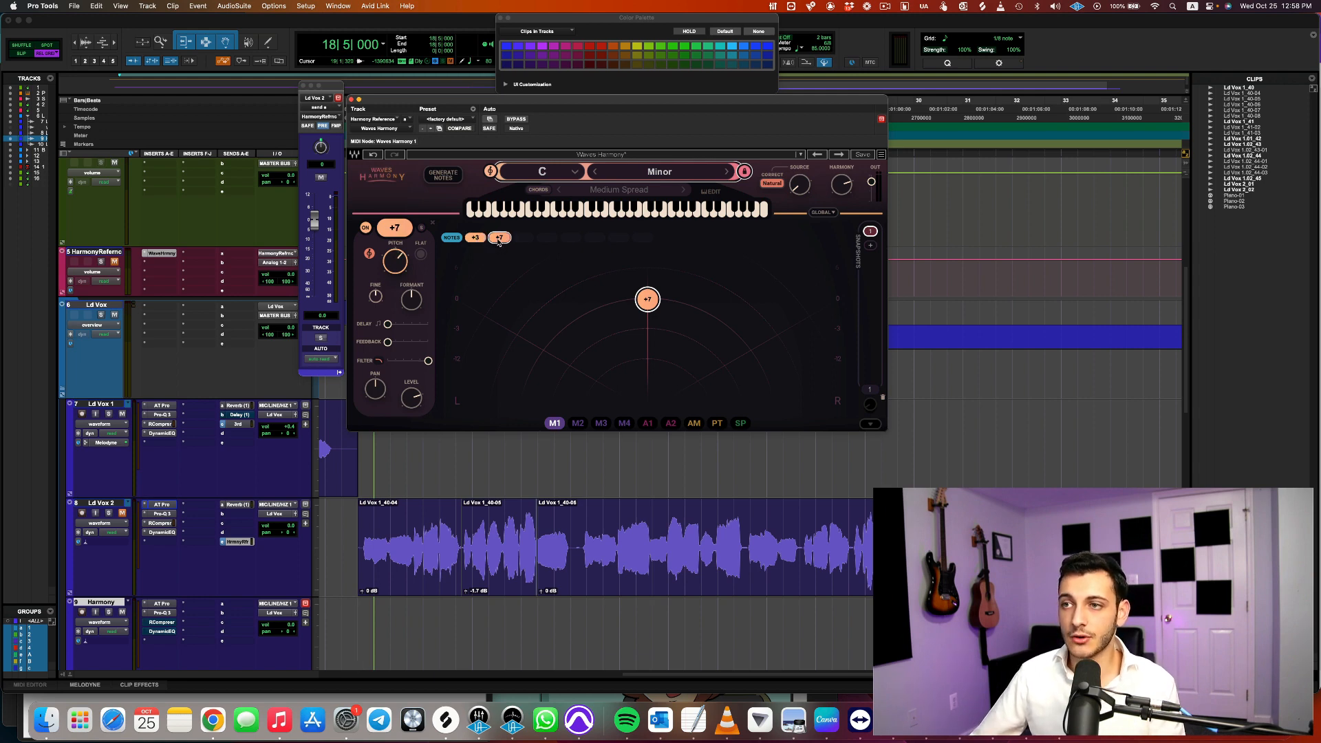
Switch off the +3 voice in Waves Harmony and leave only the +7 voice on
left_click(365, 228)
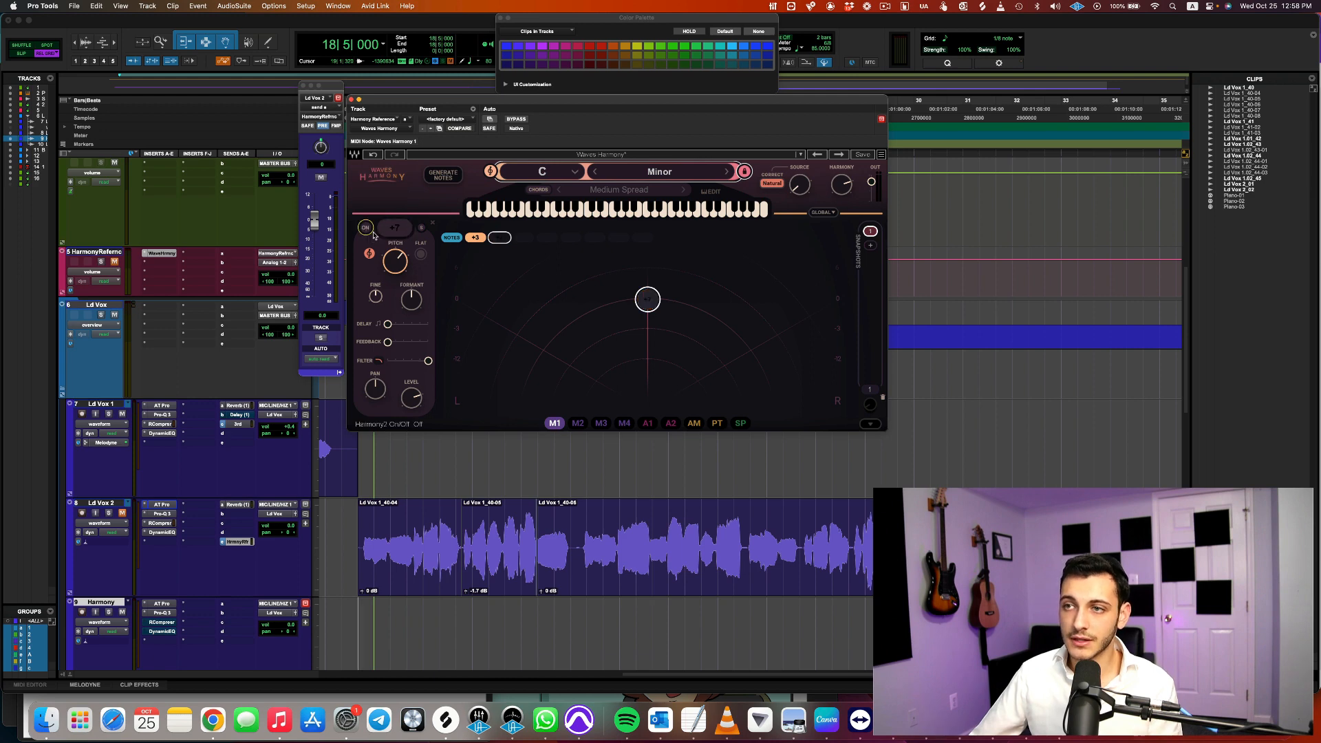
left_click(474, 239)
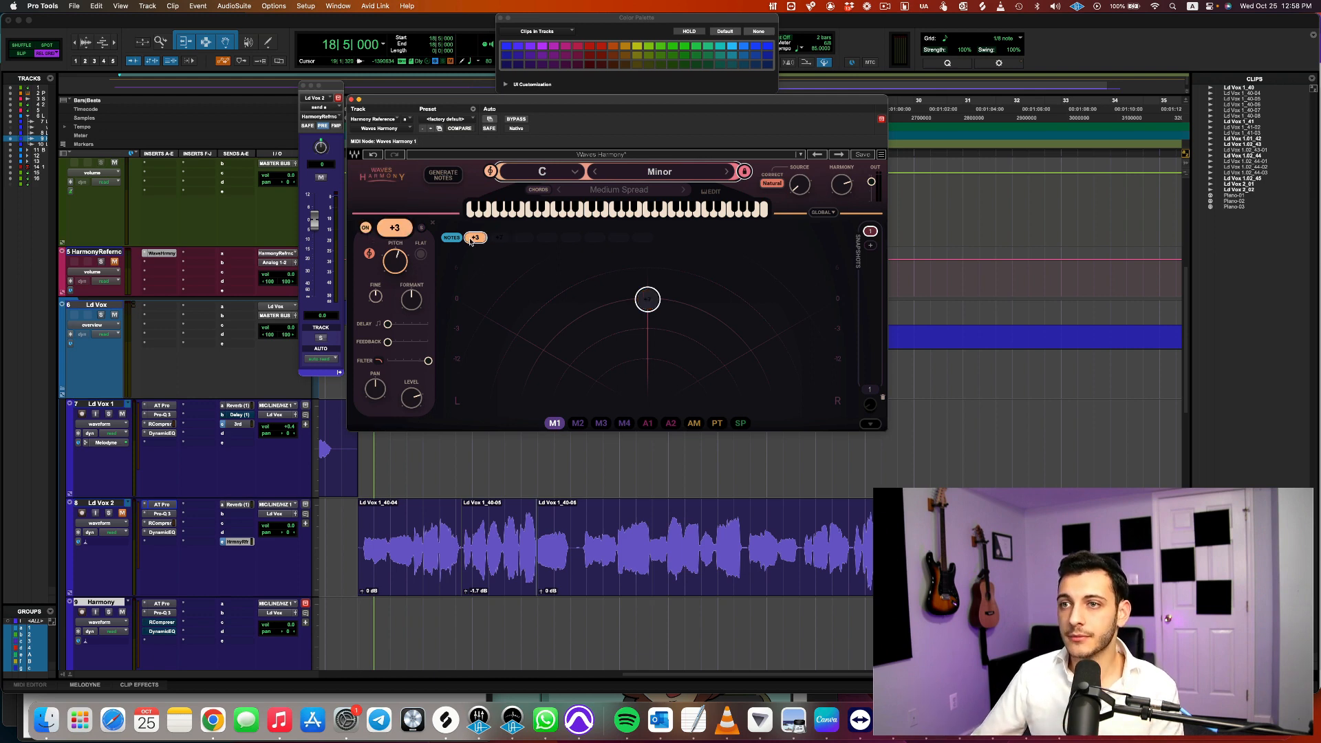
left_click(365, 227)
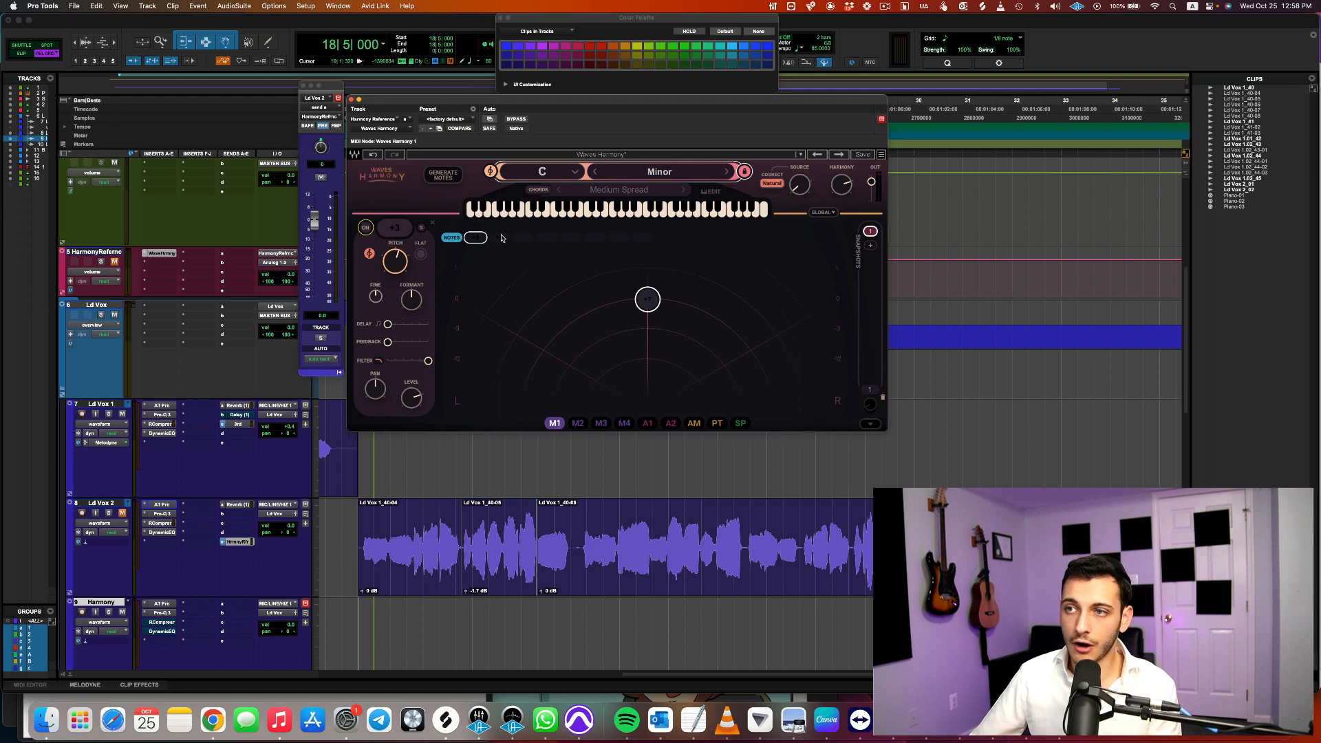
left_click(365, 228)
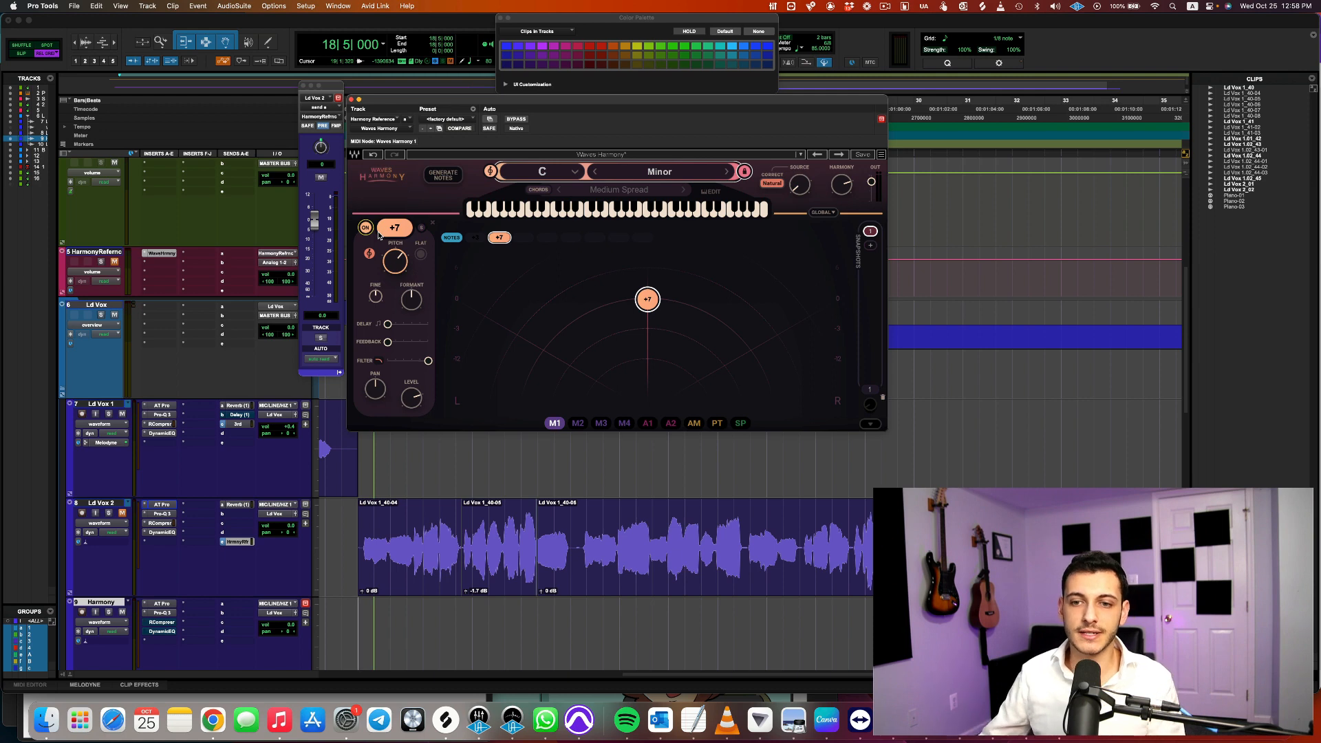
Unmute the Harmony Reference track and play the +7 harmony from bar 18, beat 5
key("space")
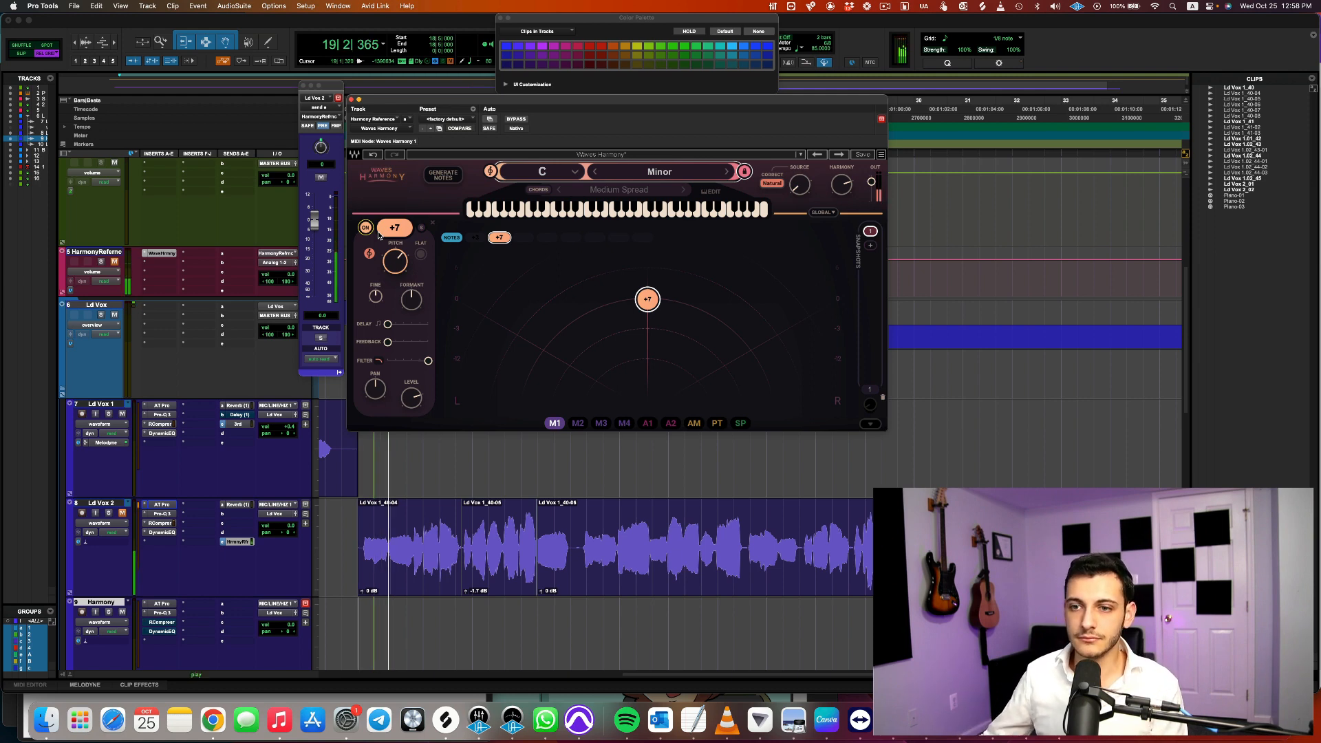
key("space")
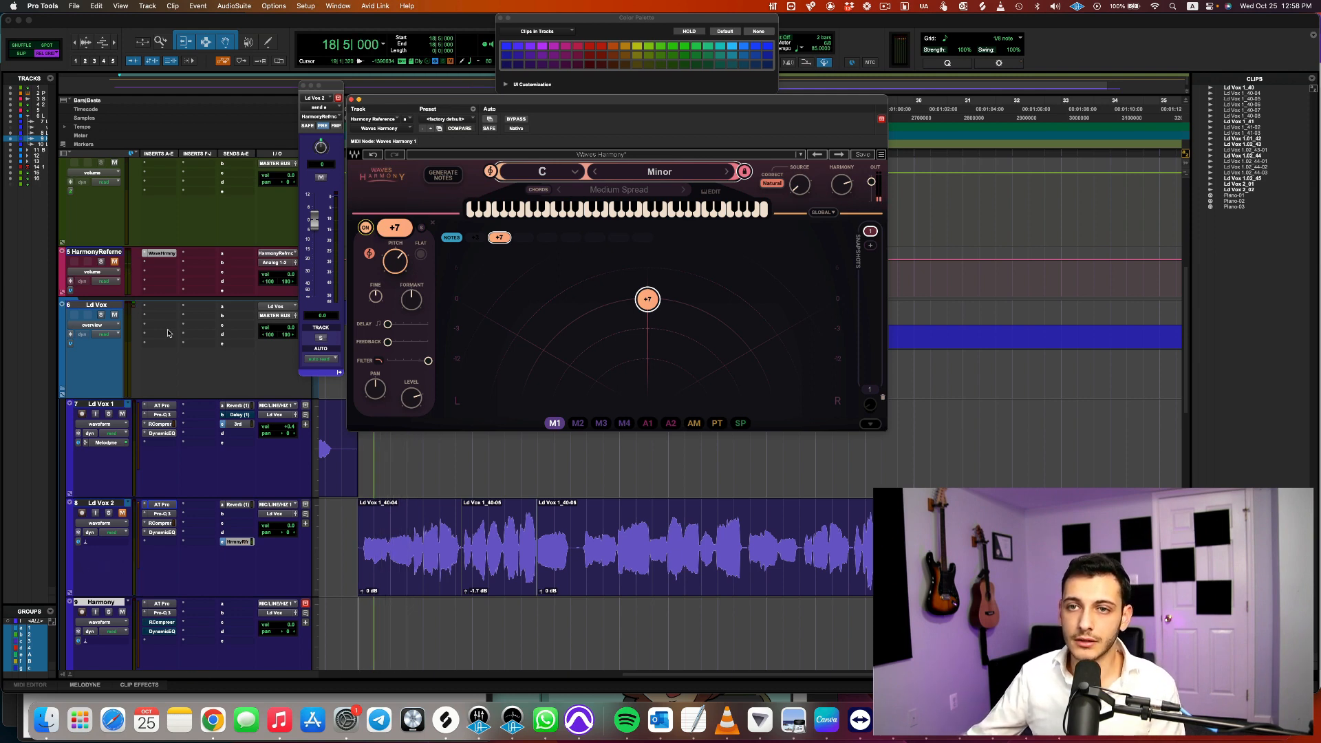
left_click(114, 262)
key("space")
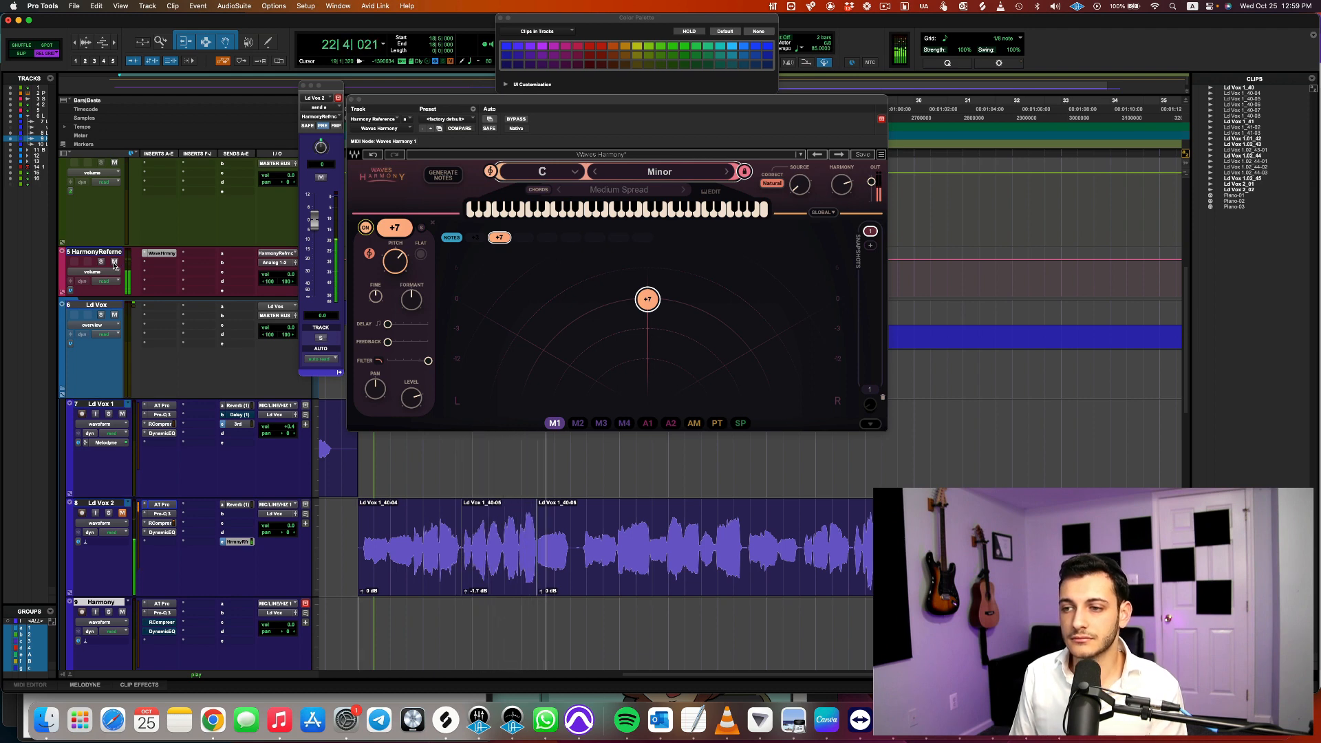
key("space")
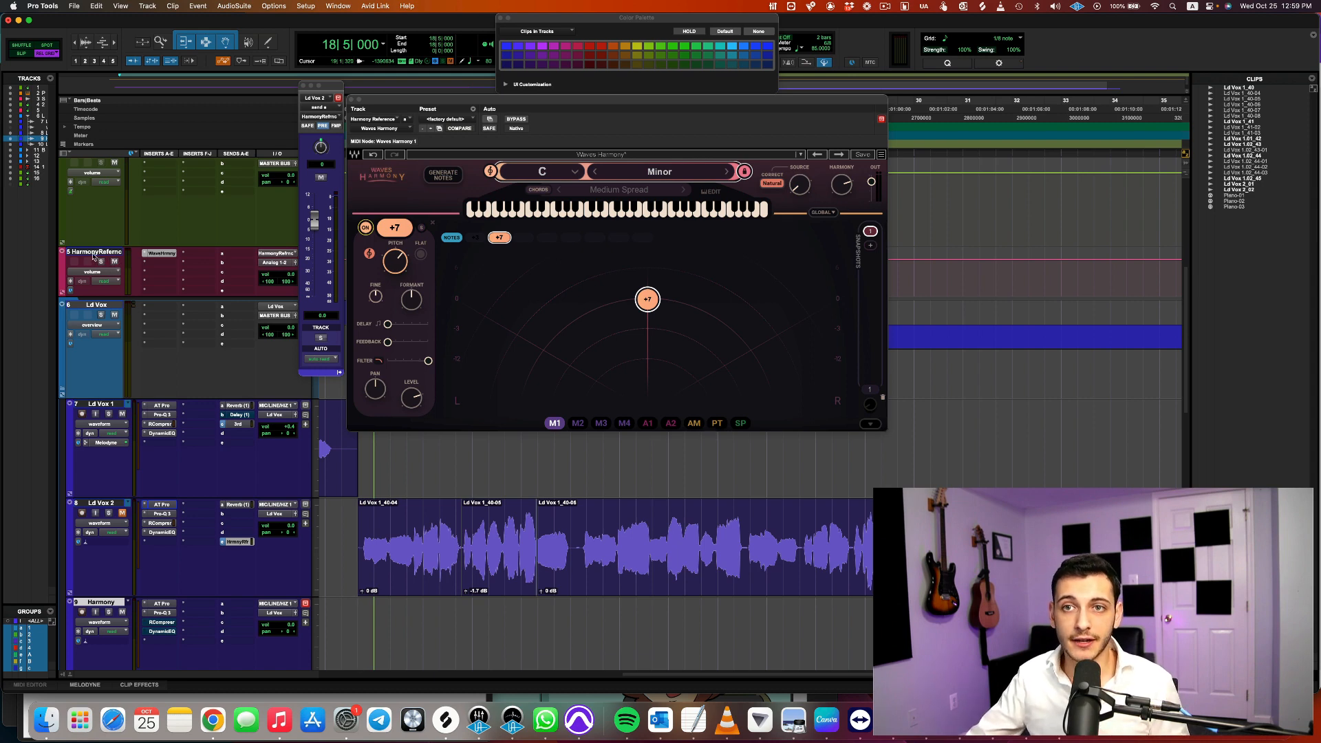
Place the edit cursor at bar 18, beat 3 on the Harmony track and mute the Harmony Reference track
left_click(95, 253)
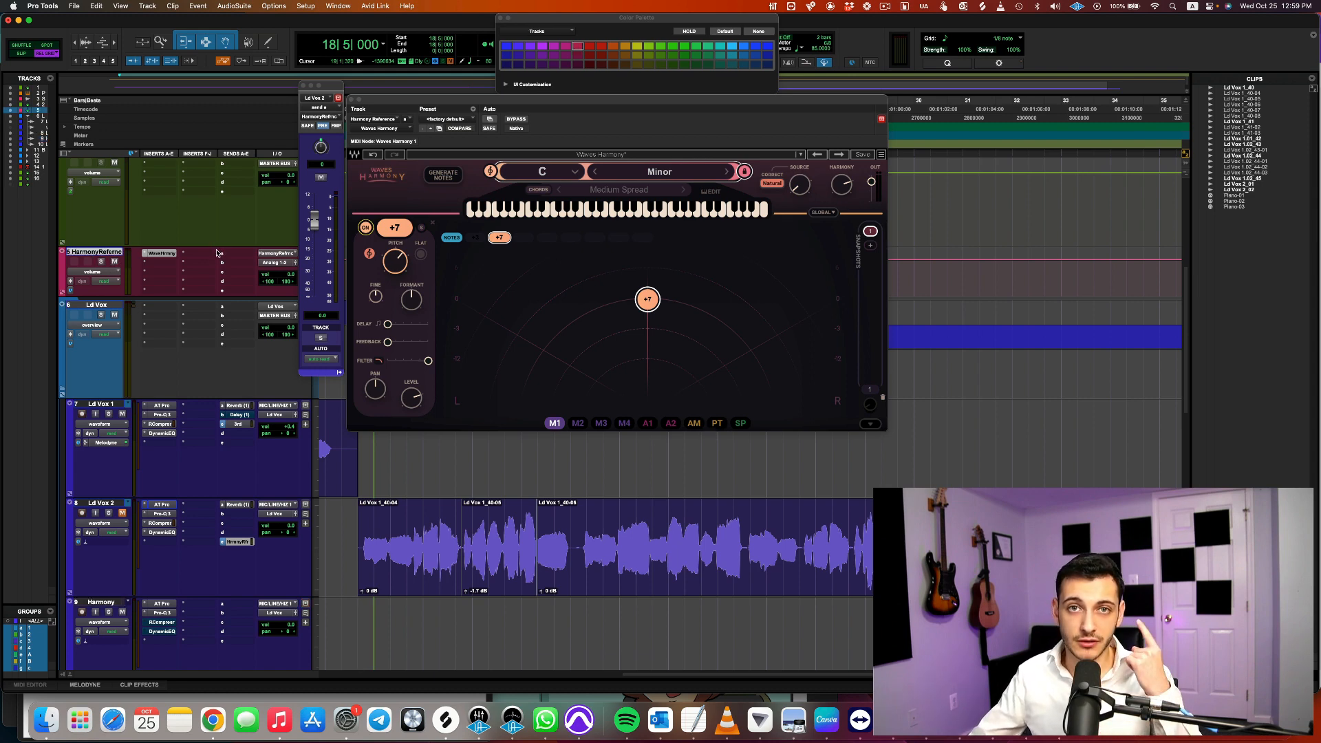
left_click(347, 617)
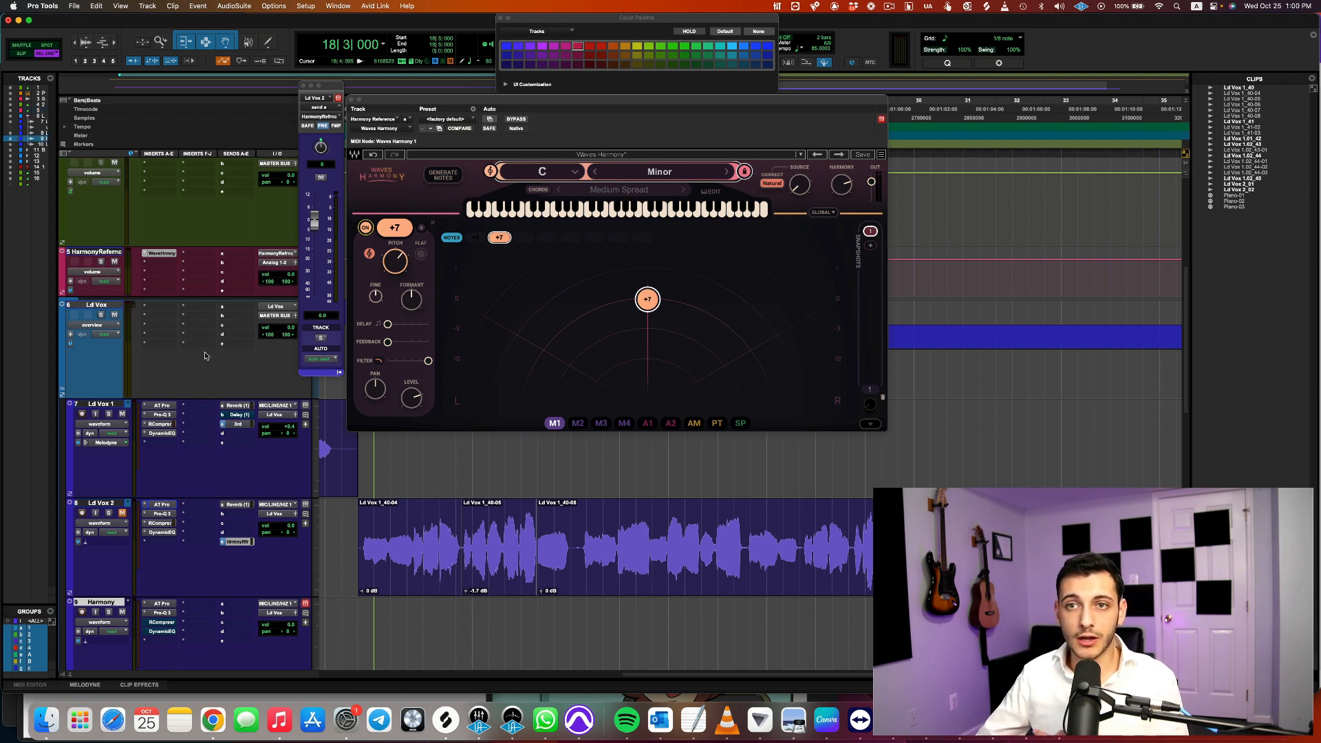
left_click(114, 262)
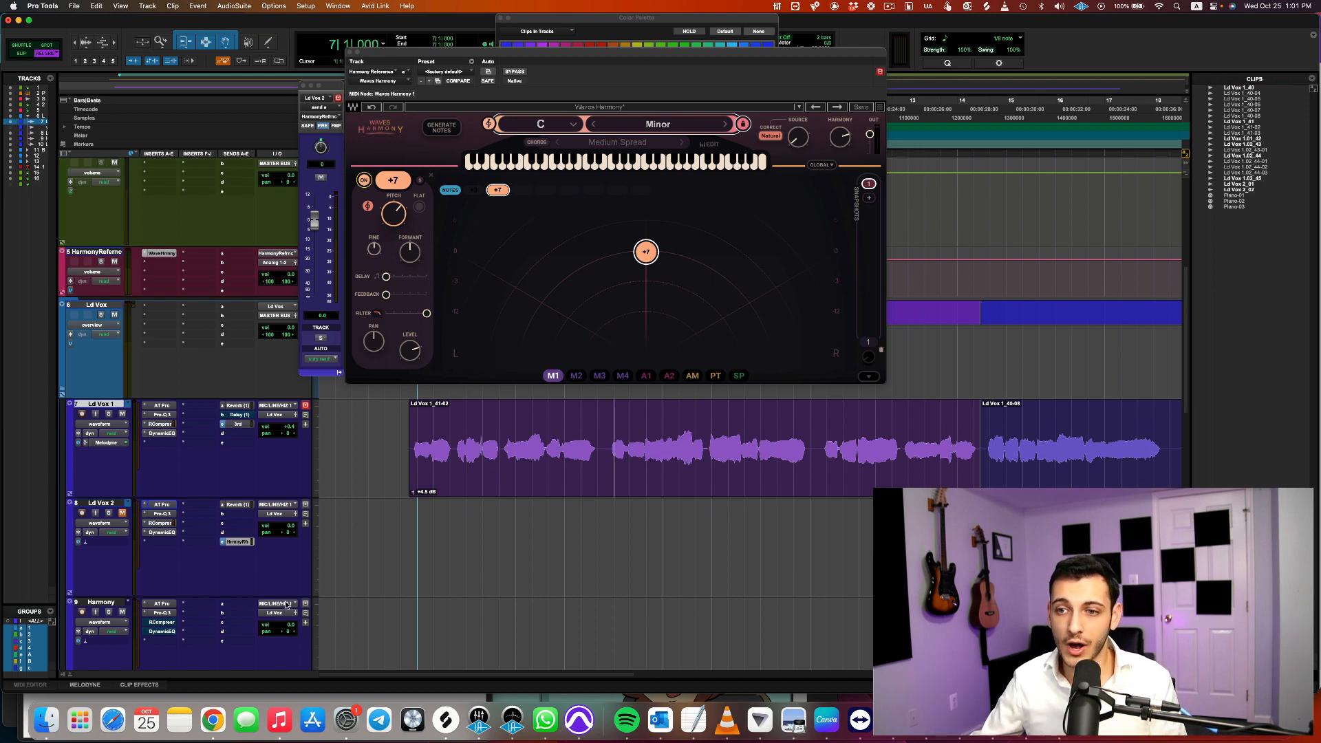
Mute the harmony reference send on Ld Vox 2 and play the Ld Vox 1 vocal without harmony
left_click(249, 542, "super")
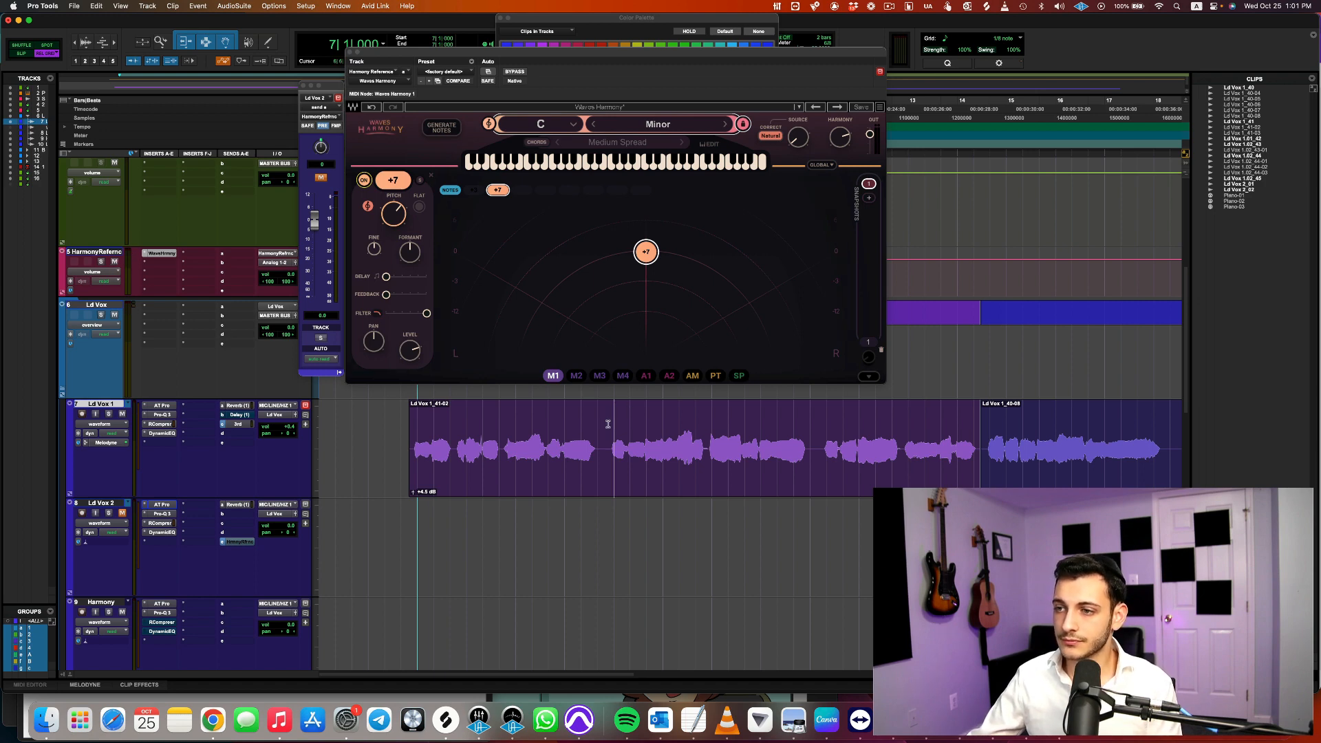
key("space")
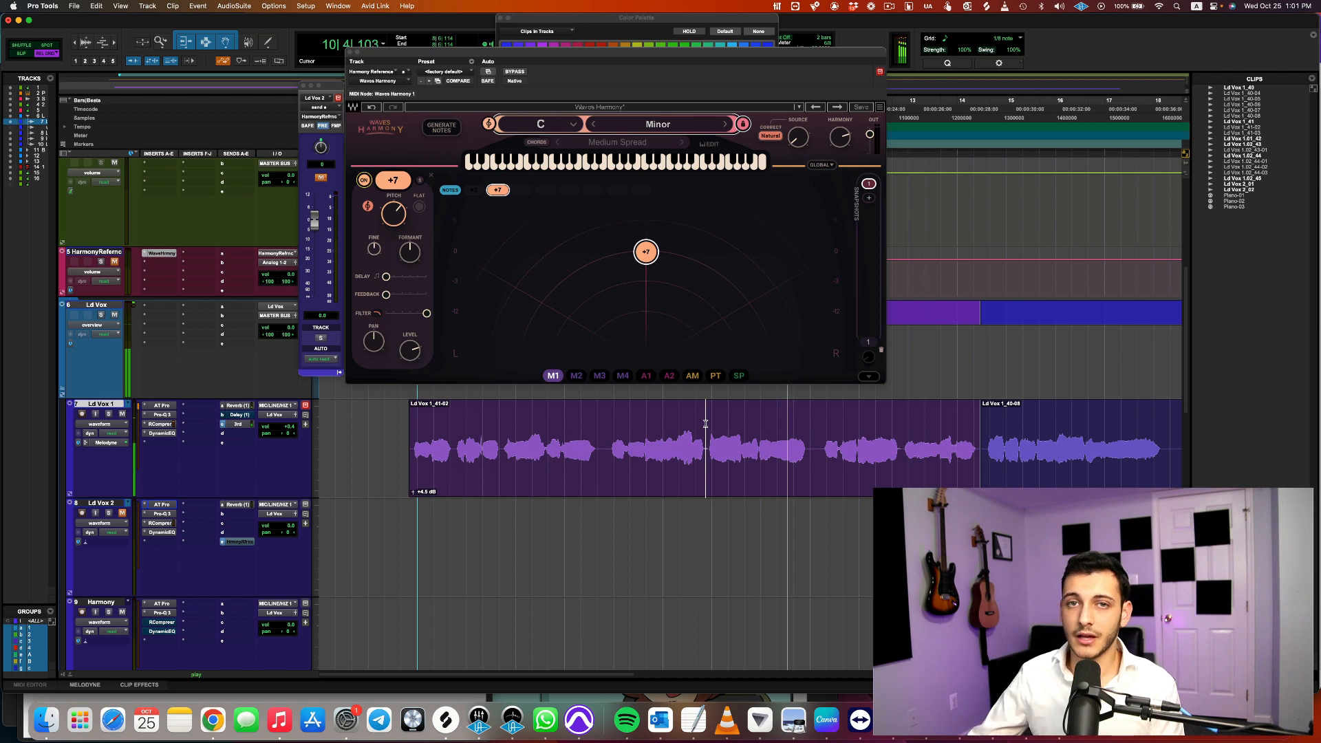
key("space")
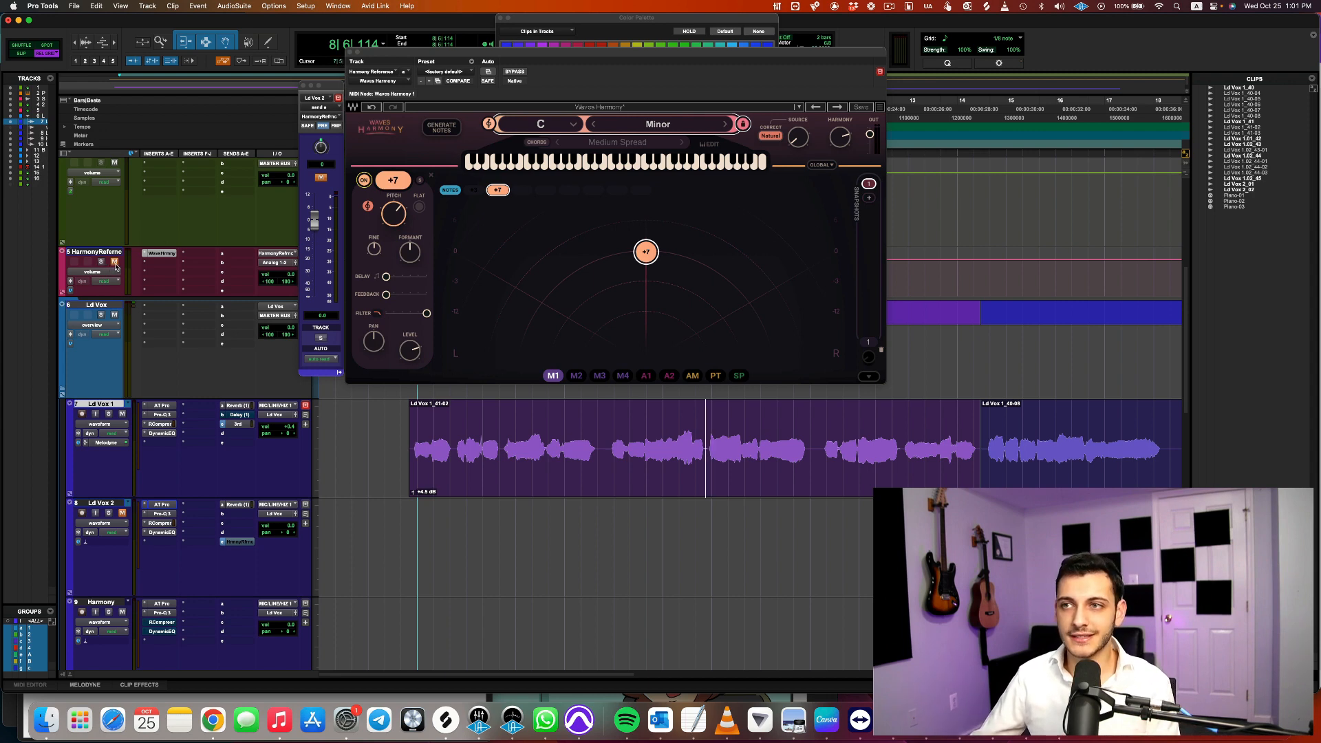
Feed Ld Vox 1 into the unmuted Harmony Reference track, mute Ld Vox 1 and play its +7 harmony
left_click(122, 414)
key("space")
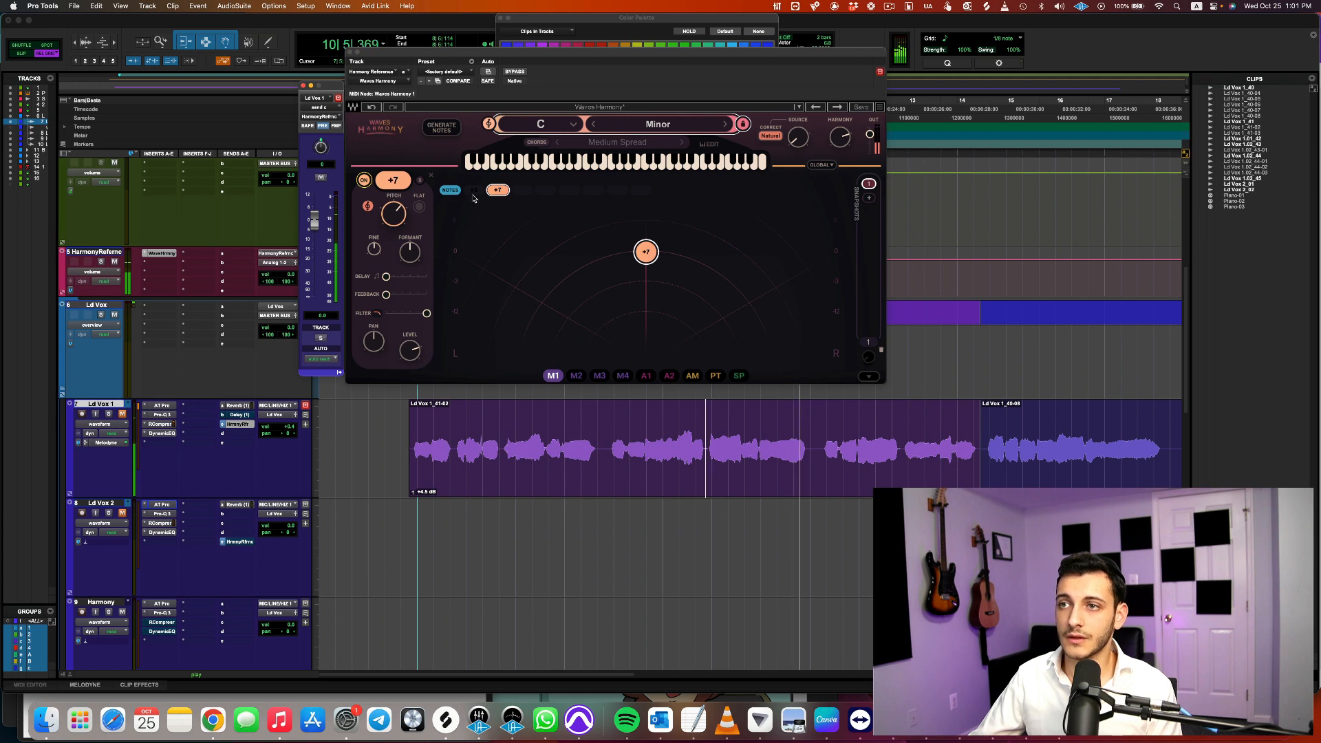
key("space")
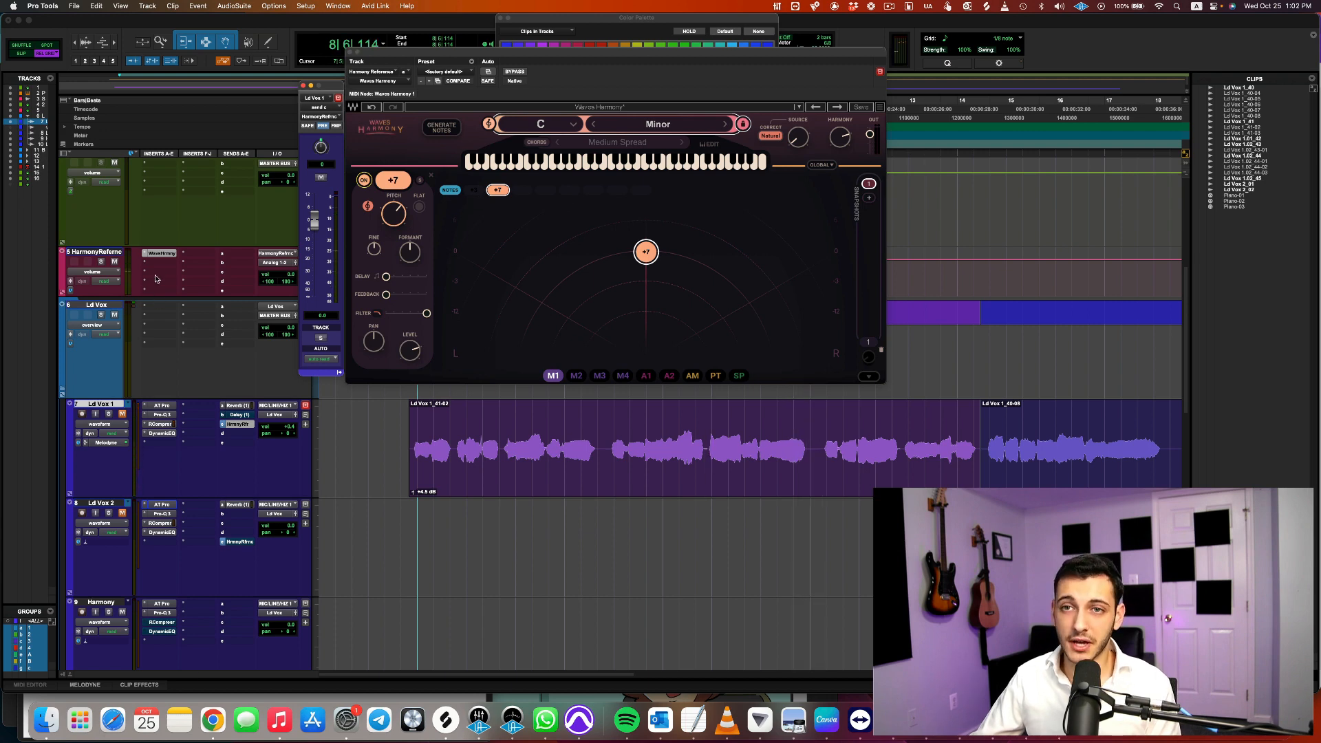
Swap the +7 voice for the +3 voice in Waves Harmony and play the same Ld Vox 1 phrase
left_click(364, 180)
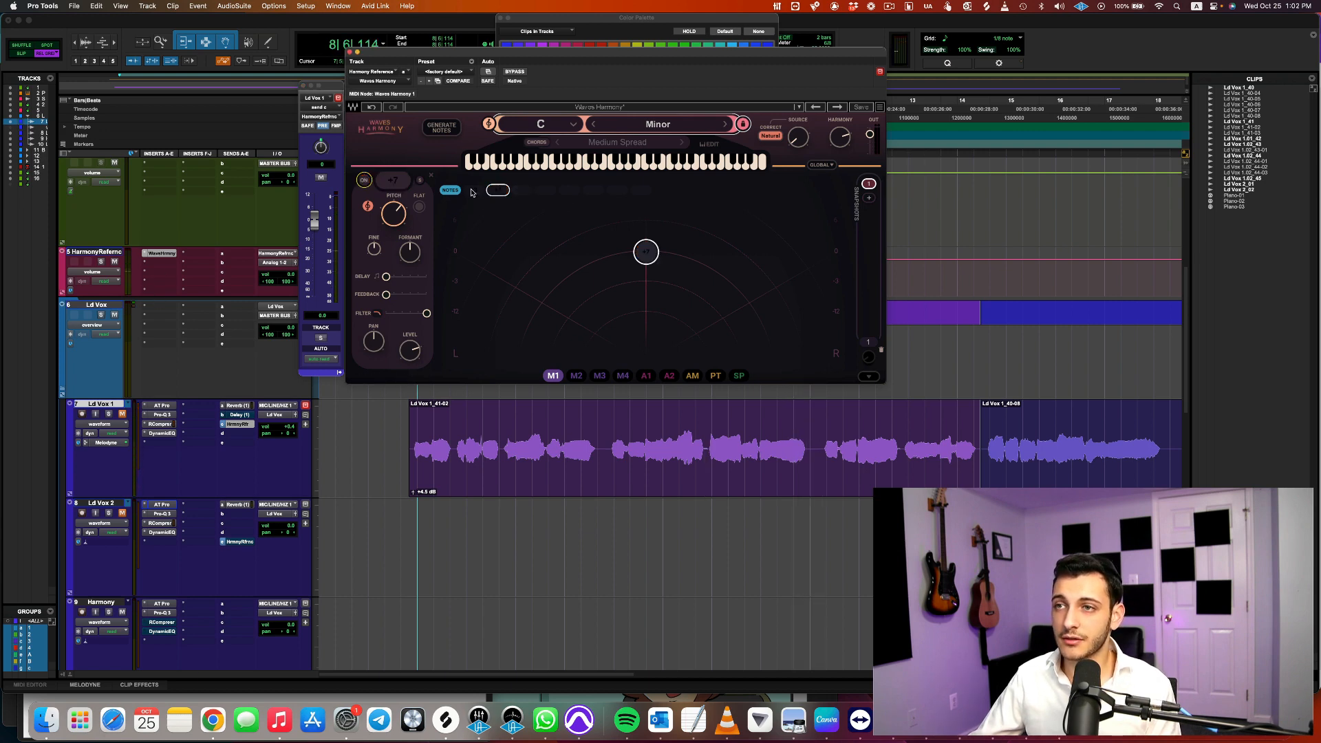
left_click(365, 182)
key("space")
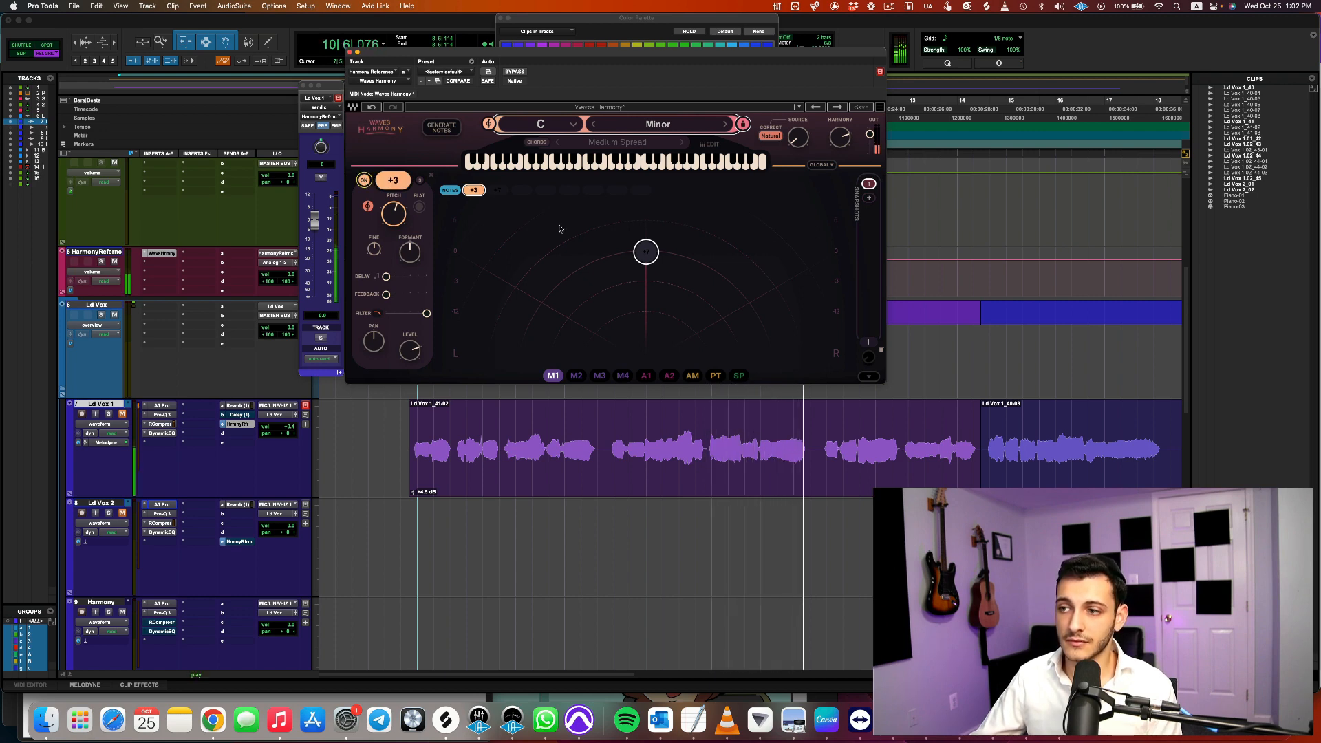
key("space")
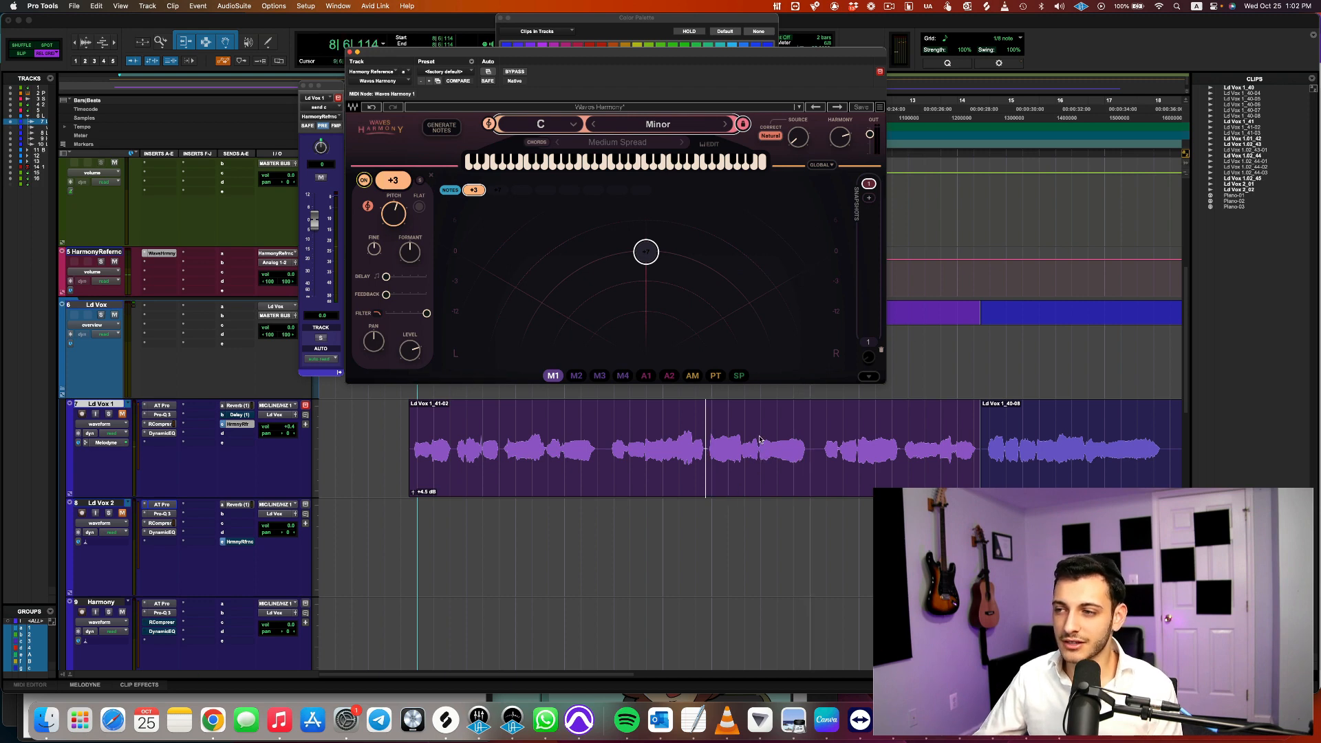
Select the end of the vocal phrase starting at bar 10, beat 1 in the Ld Vox 1_41-02 clip
left_click_drag(761, 431, 803, 424)
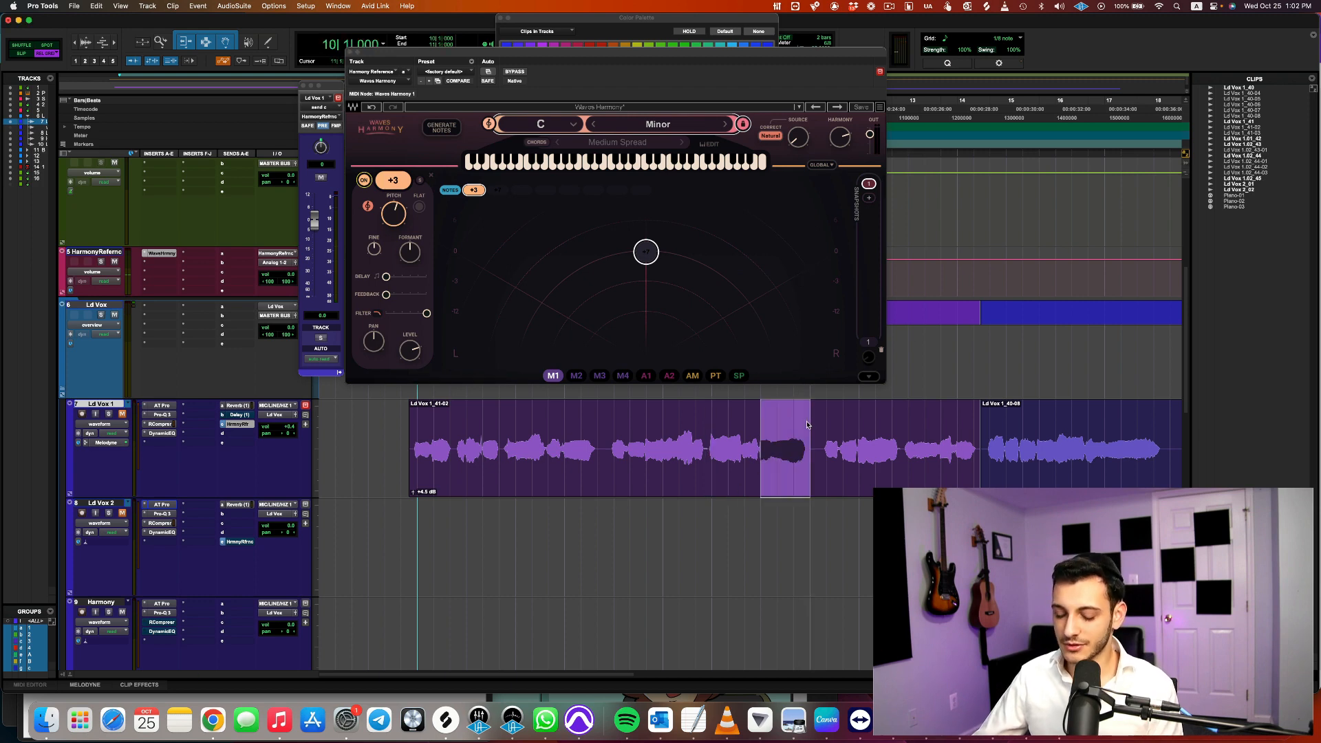